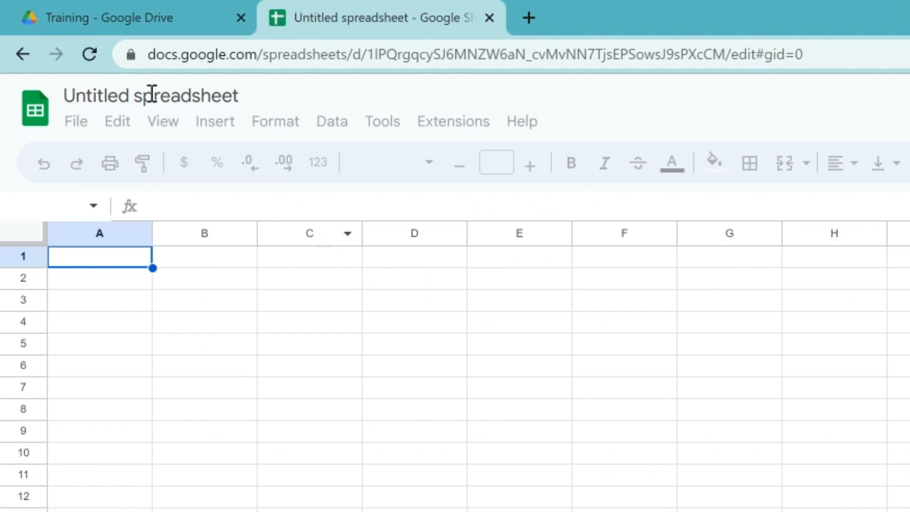
- Rename the untitled spreadsheet as "Sheets Training"
left_click(190, 97)
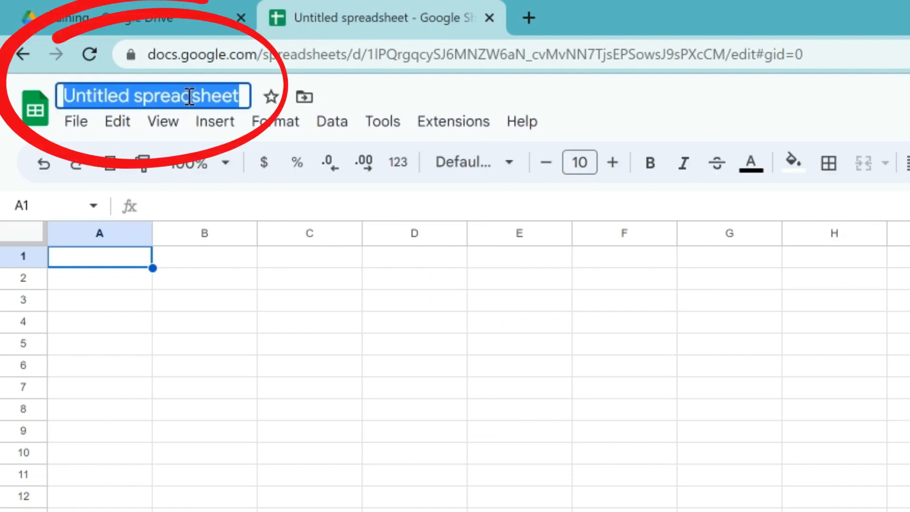
type("Sheets ")
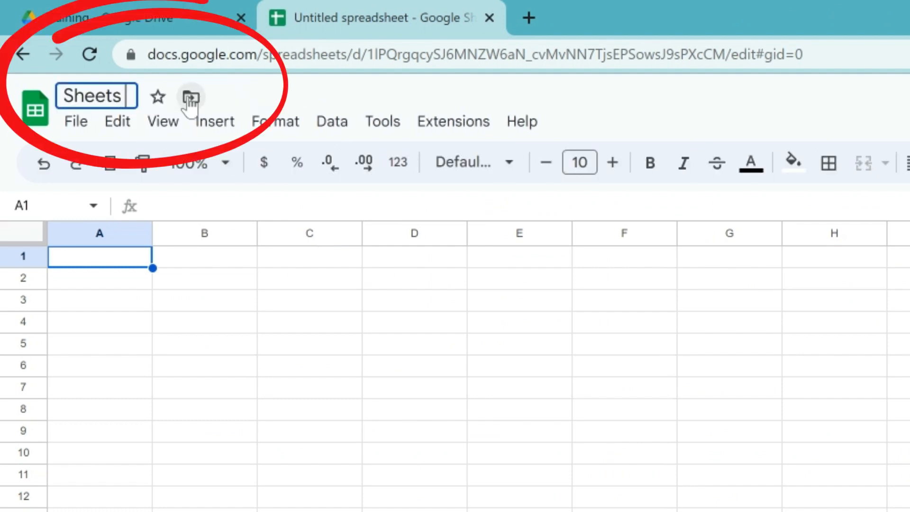
type("Training")
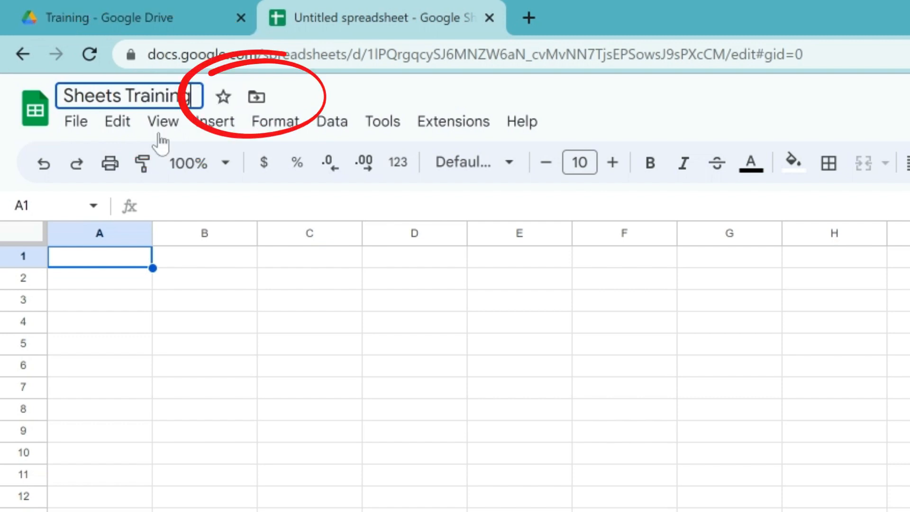
left_click(237, 363)
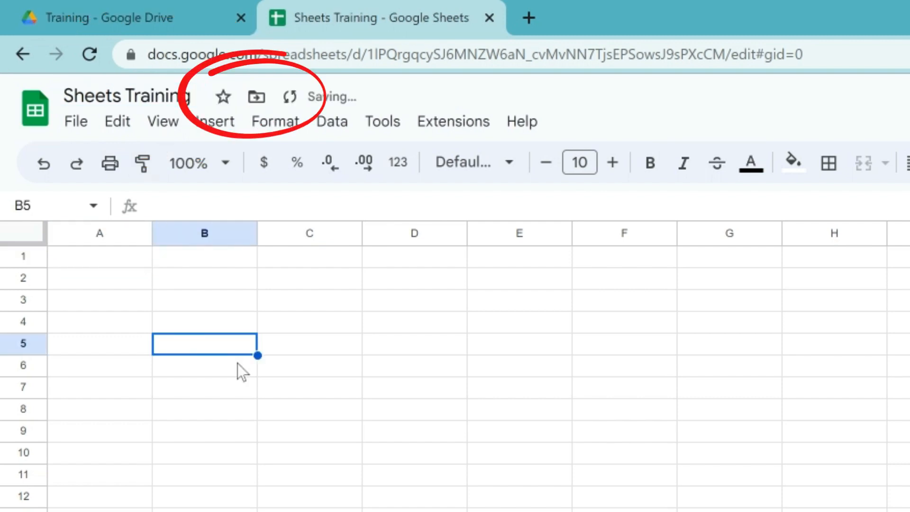
- Move the Sheets Training file into the Training folder in My Drive
left_click(266, 101)
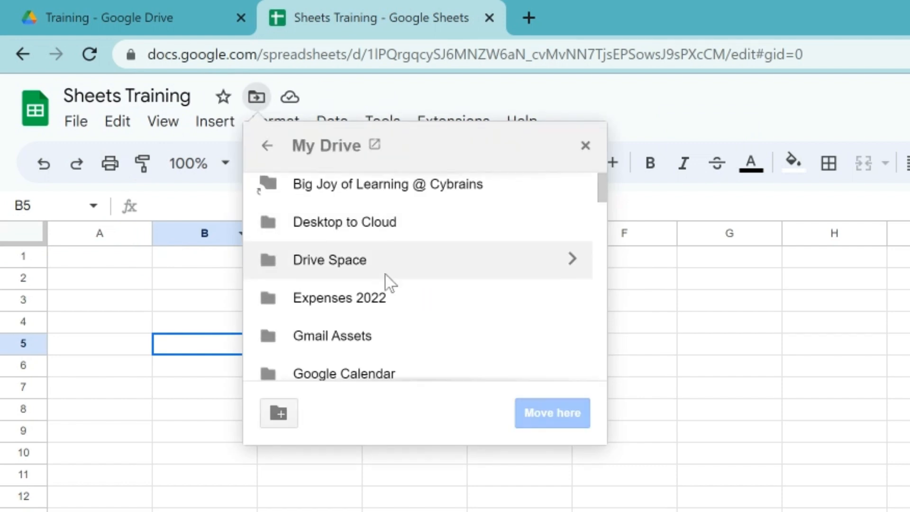
scroll(385, 273, "down", 8)
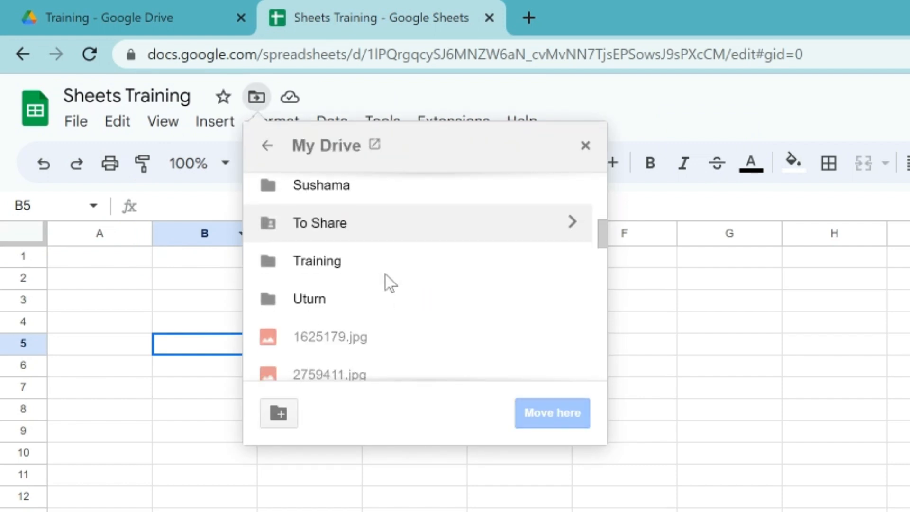
double_click(385, 274)
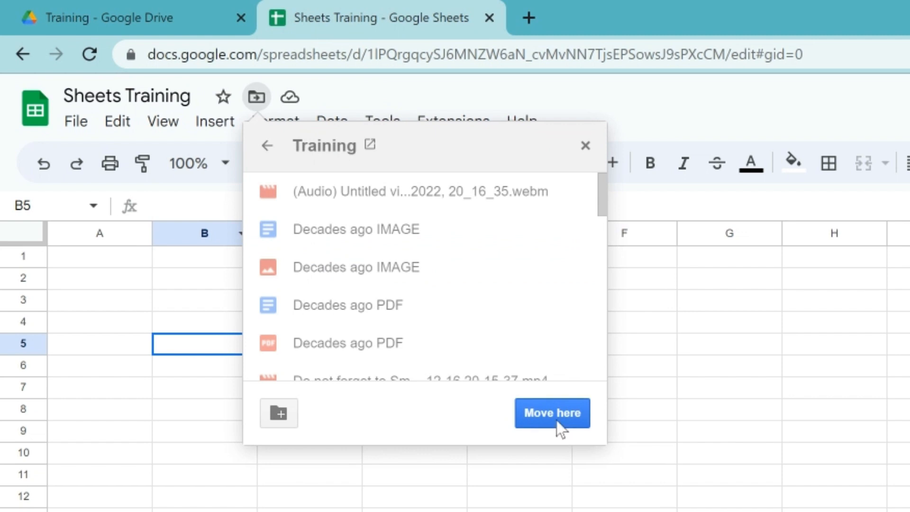
left_click(558, 422)
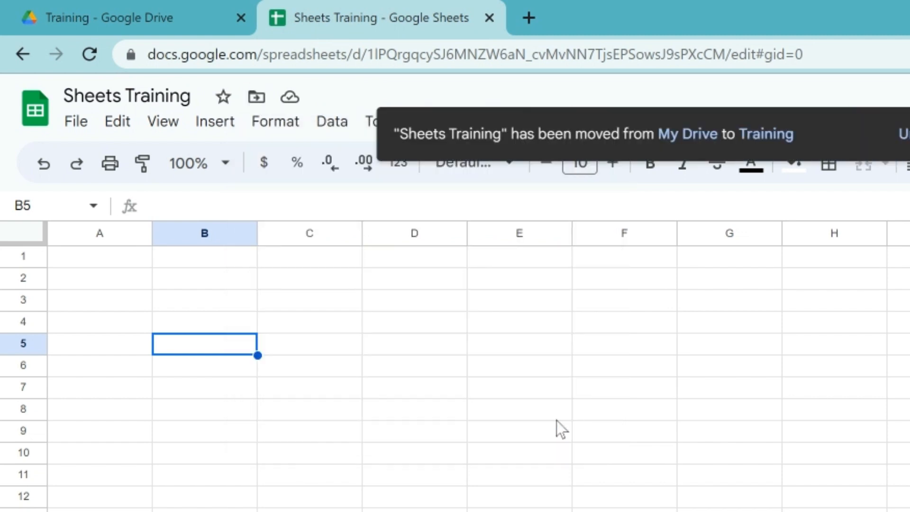
- Set the spreadsheet's zoom level to 200%
left_click(239, 176)
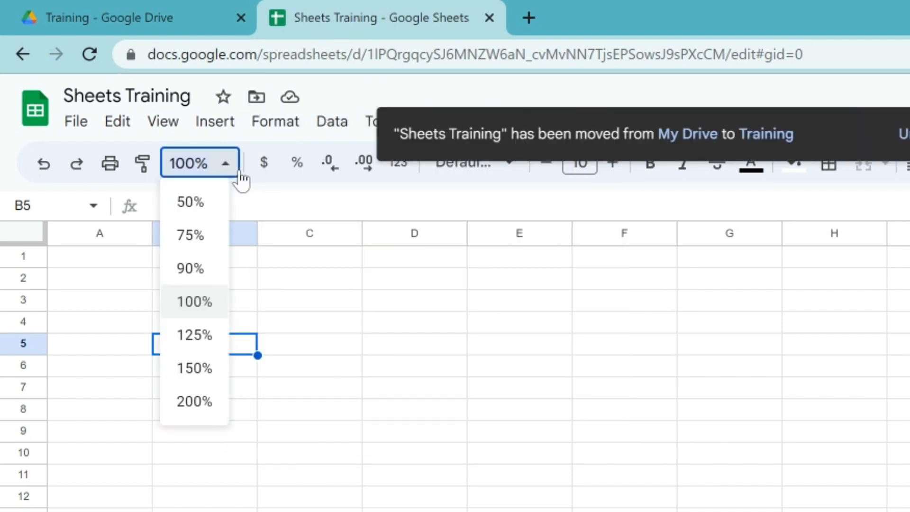
left_click(218, 410)
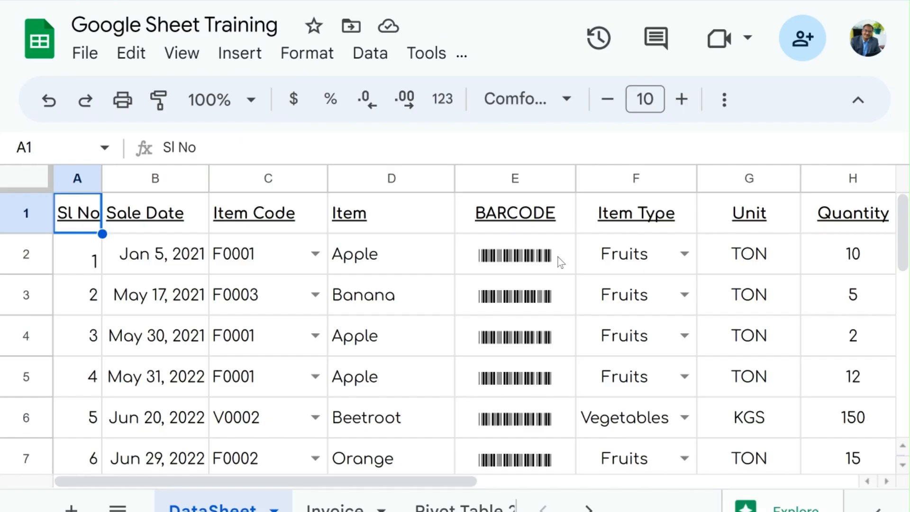
- Examine the sales records on the DataSheet sheet and the layout of the Invoice sheet in the Google Sheet Training file
scroll(498, 327, "right", 10)
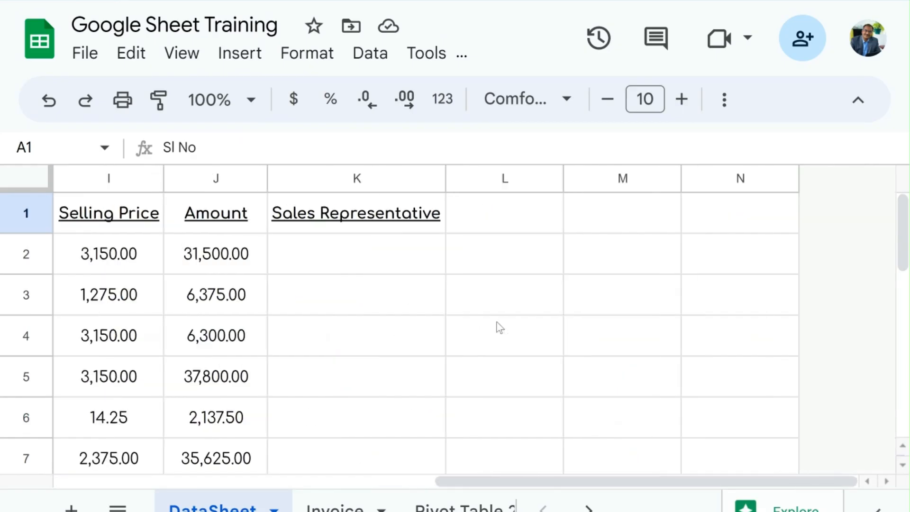
scroll(498, 327, "left", 10)
scroll(498, 327, "down", 3)
scroll(497, 327, "down", 5)
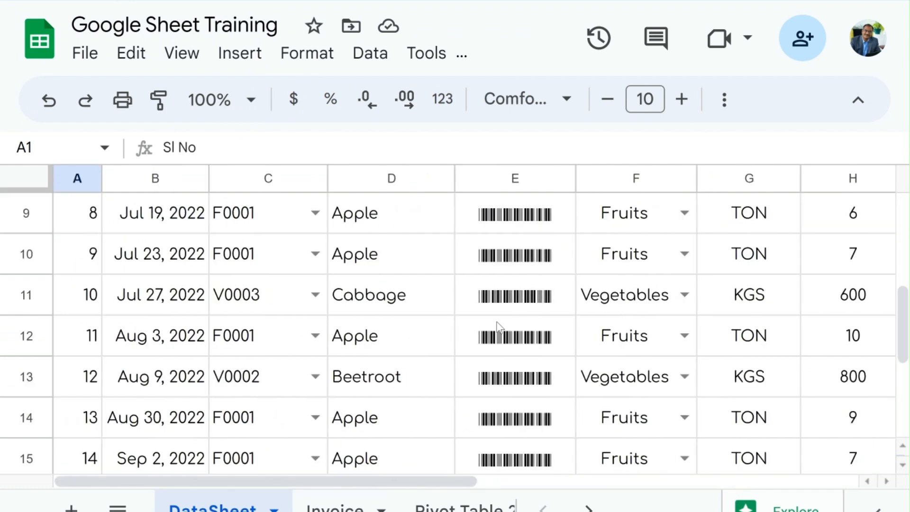
scroll(493, 328, "up", 5)
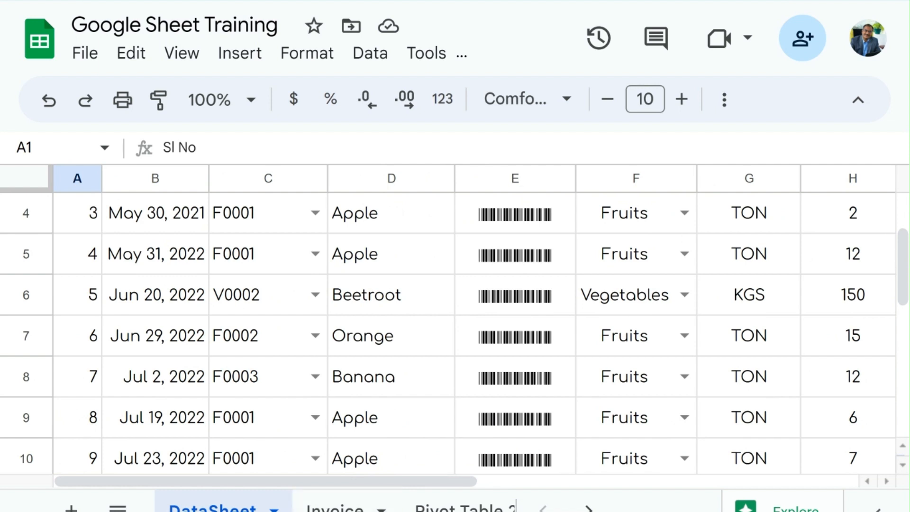
left_click(305, 507)
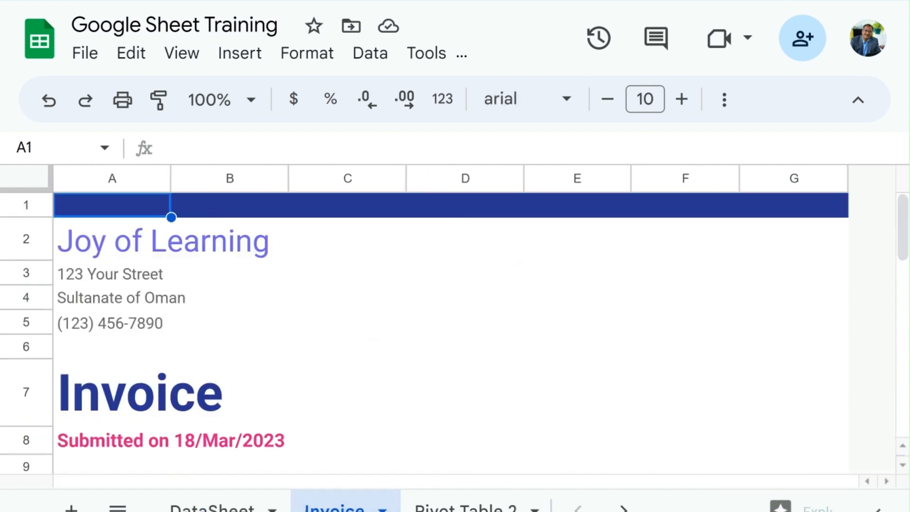
scroll(311, 348, "down", 10)
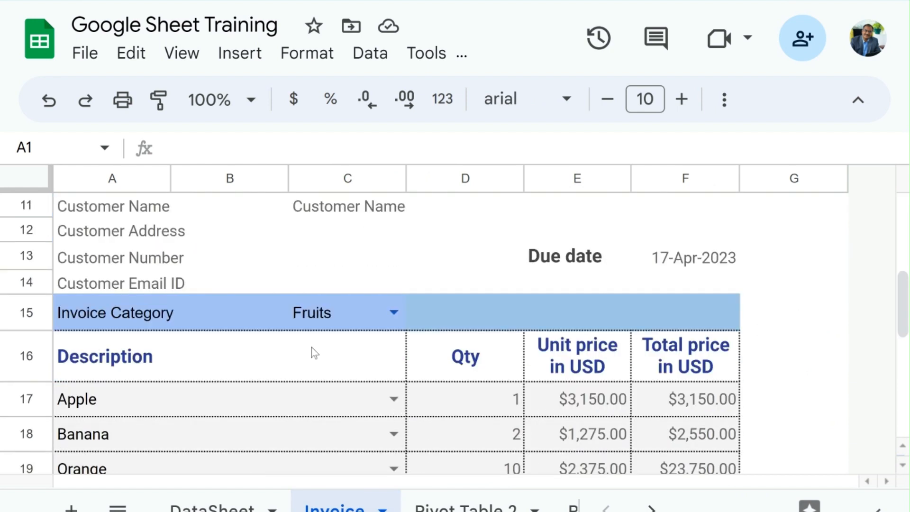
scroll(311, 347, "up", 3)
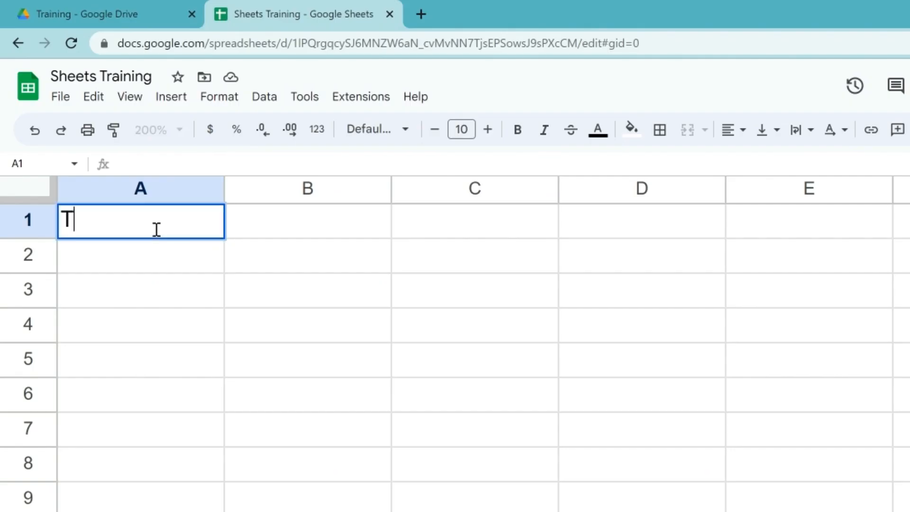
- Enter the text "Test" in cell A1 and the number 10000 in cell A2
type("es")
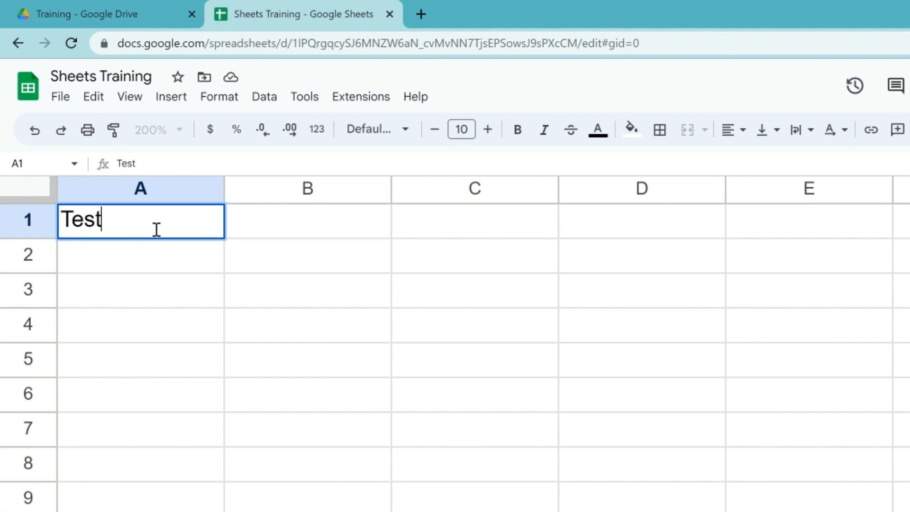
type("t")
key("Return")
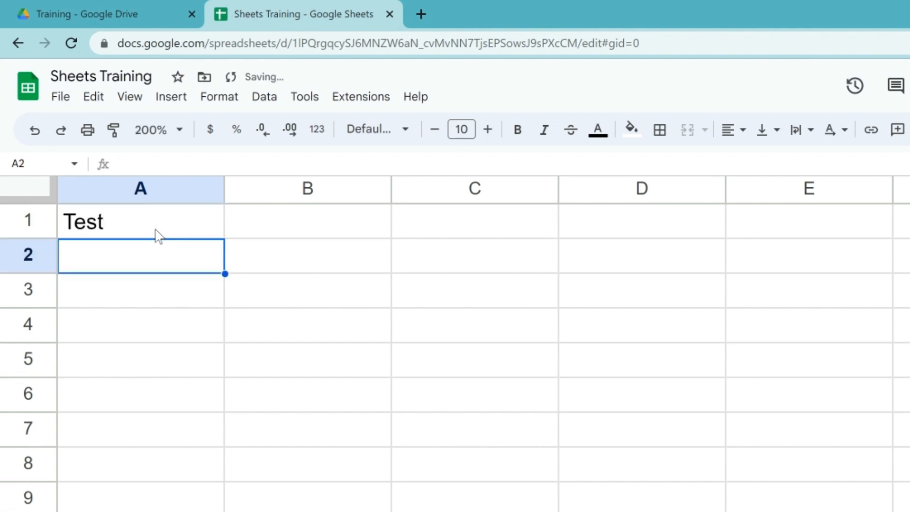
type("100")
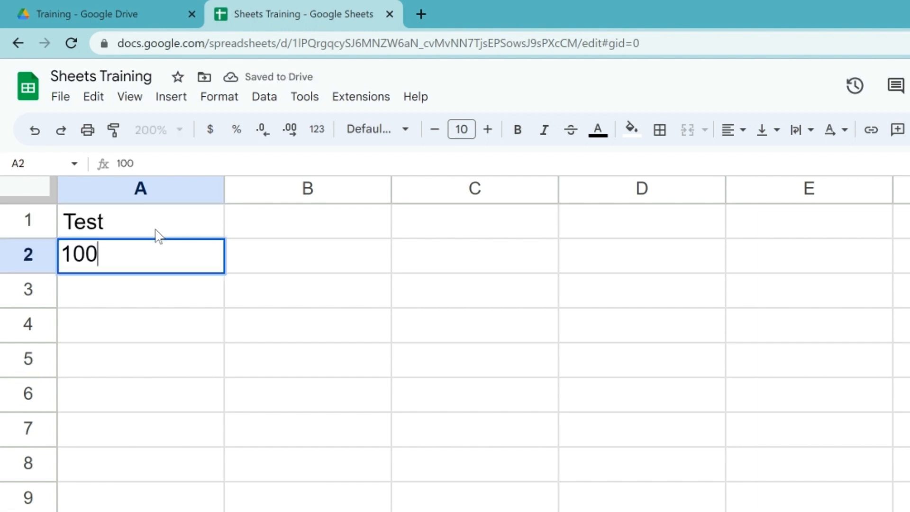
type("00")
key("Return")
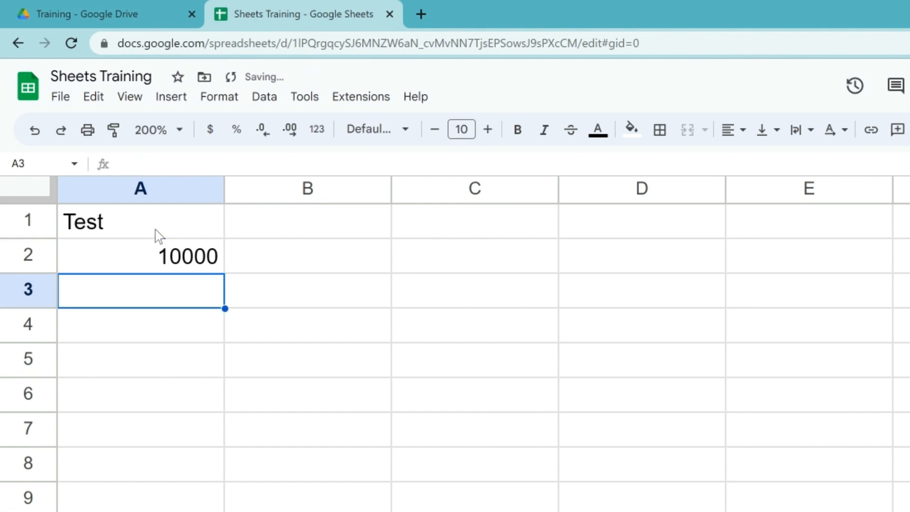
- Enter the decimal number 1000.002 in cell A3 and the currency amount $300.02 in cell A4
type("1000")
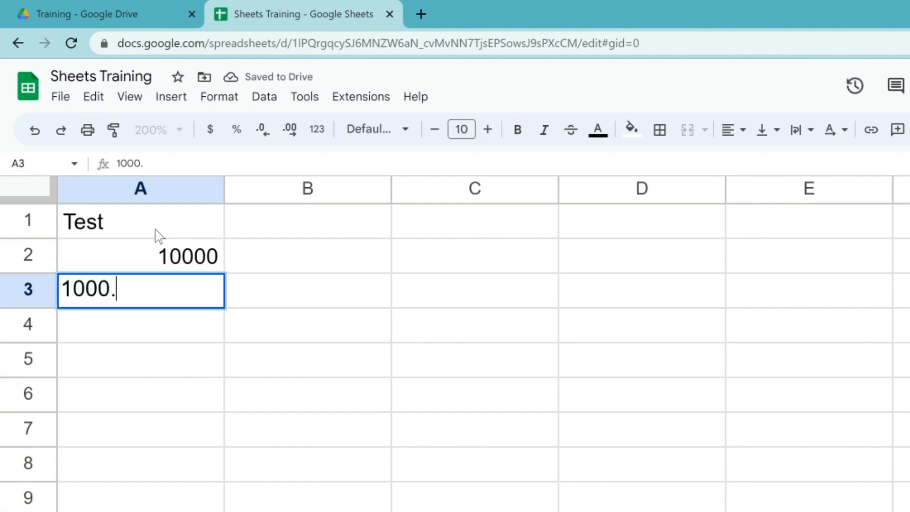
type(".002")
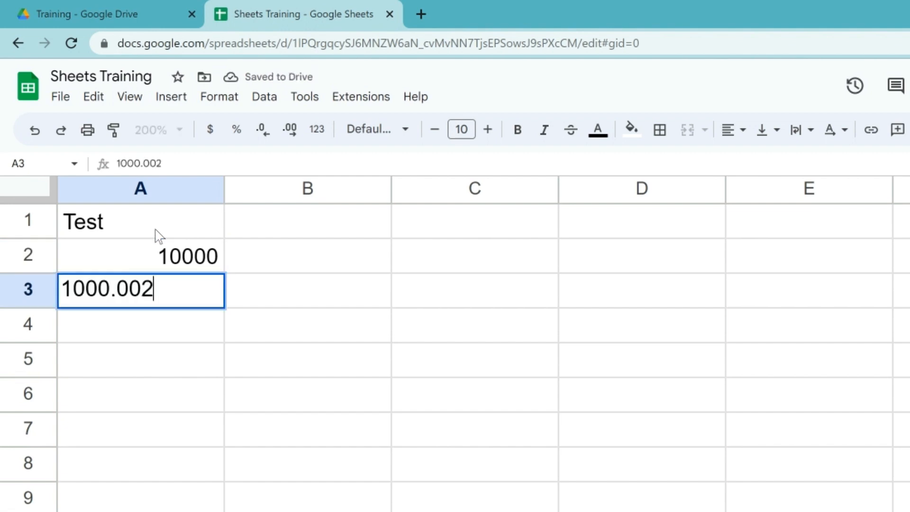
key("Return")
type("$")
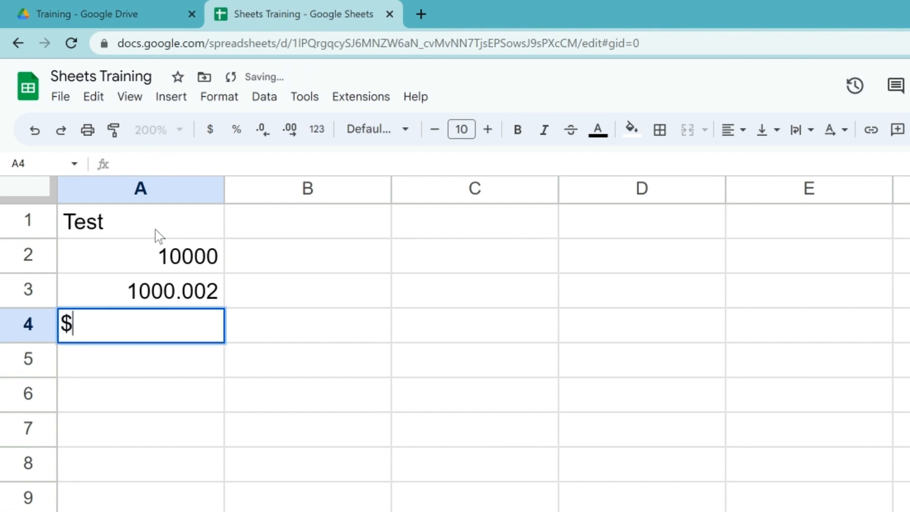
type("300.")
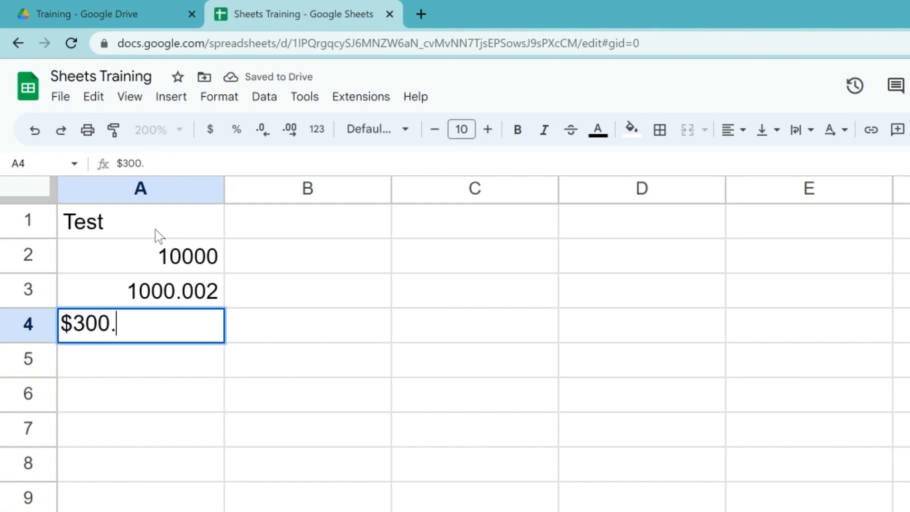
type("02")
key("Return")
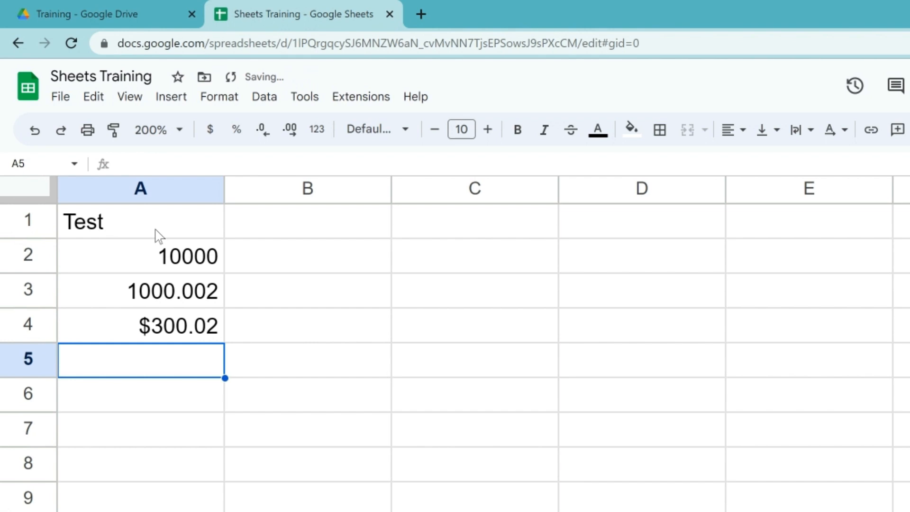
- Enter the date 02/01/2023 in cell A5
type("02/")
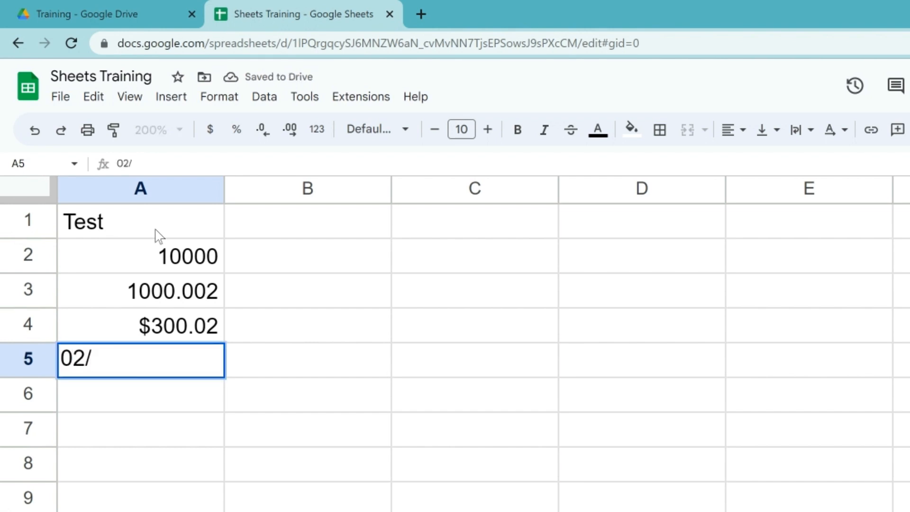
type("01/2023")
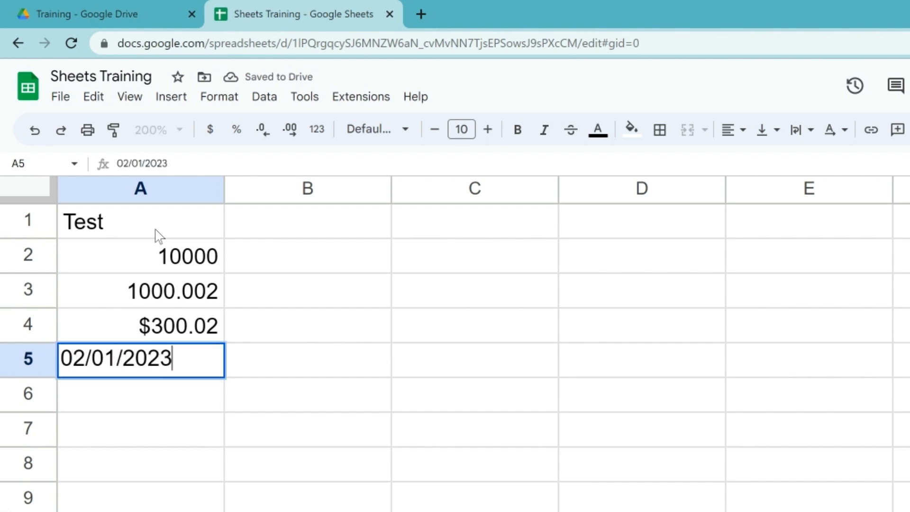
key("Return")
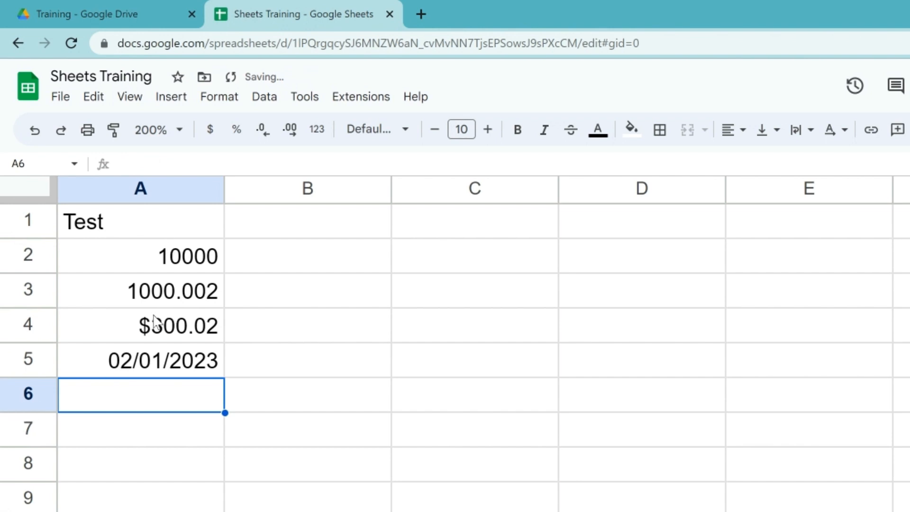
- Increase the font size of the "Test" text in cell A1 to 18
left_click(183, 228)
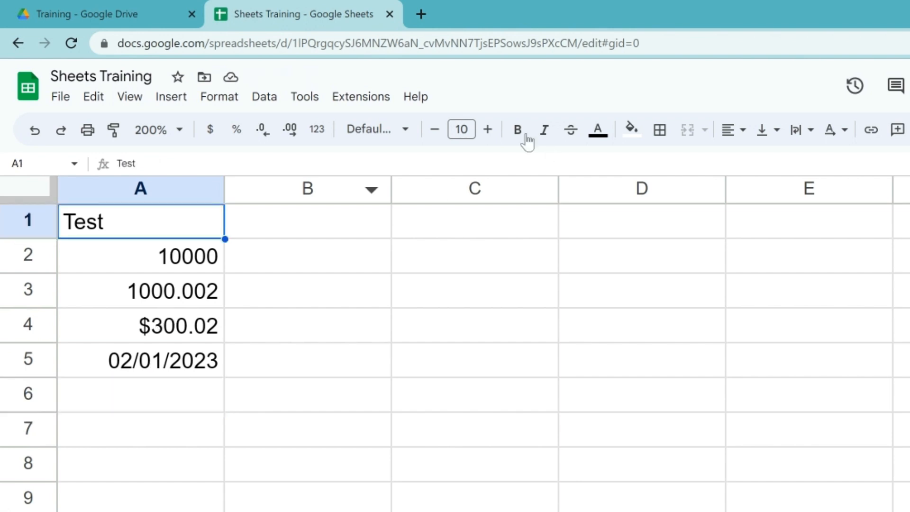
left_click(492, 136)
left_click(491, 137)
left_click(491, 136)
left_click(492, 136)
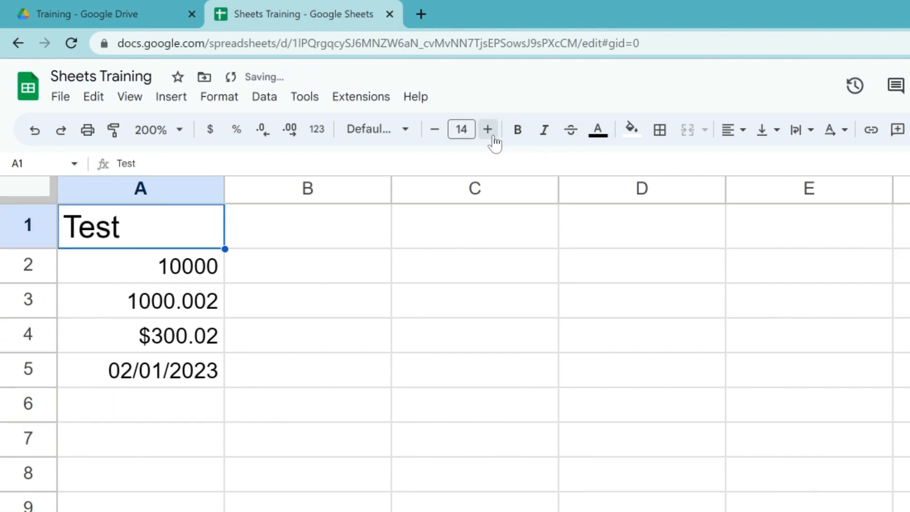
left_click(492, 137)
left_click(492, 137)
left_click(492, 136)
left_click(492, 136)
- Try the Amatic SC font on the text in cell A1, and set its font to Comfortaa
left_click(406, 130)
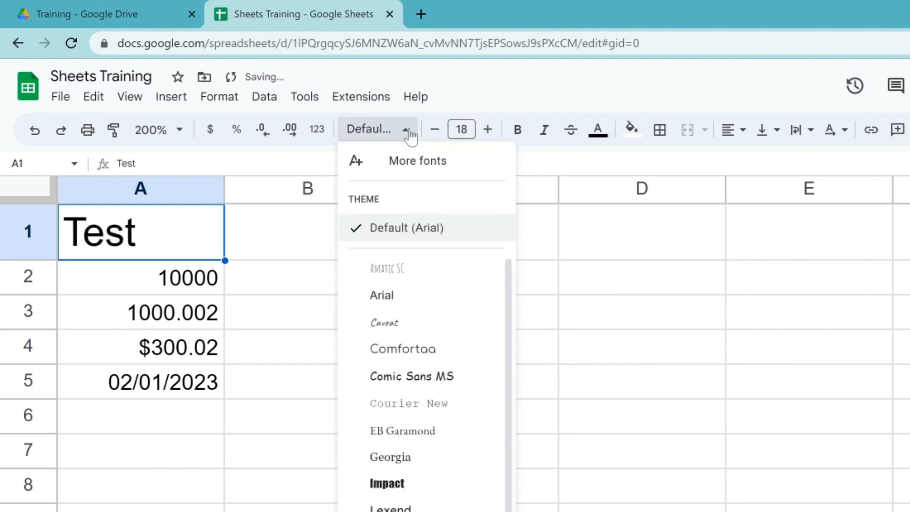
left_click(387, 269)
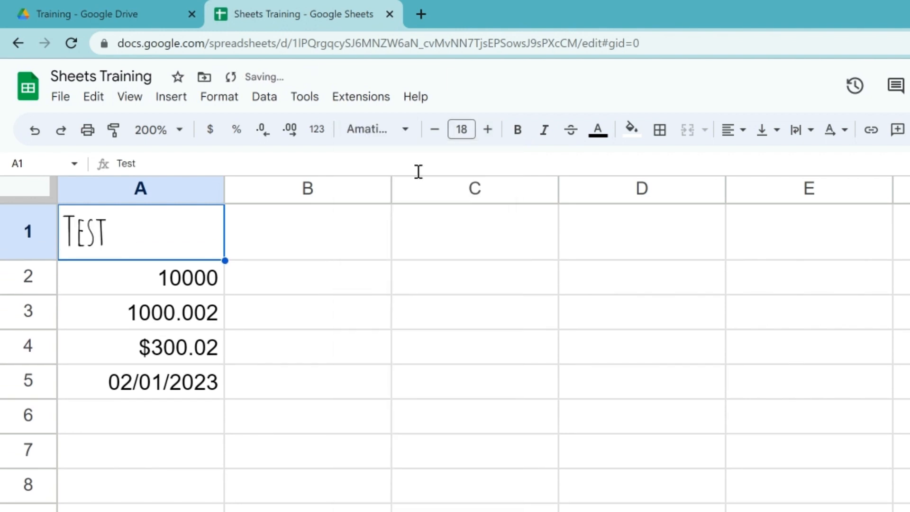
left_click(411, 136)
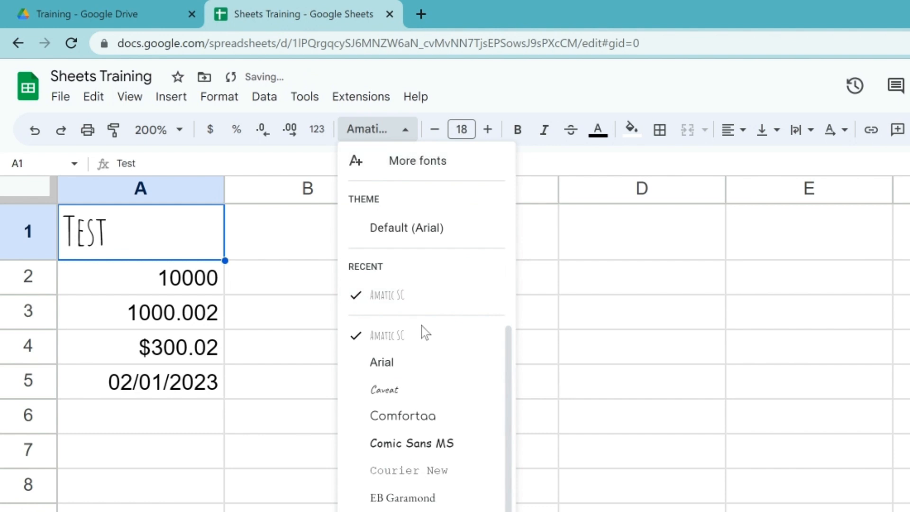
left_click(398, 422)
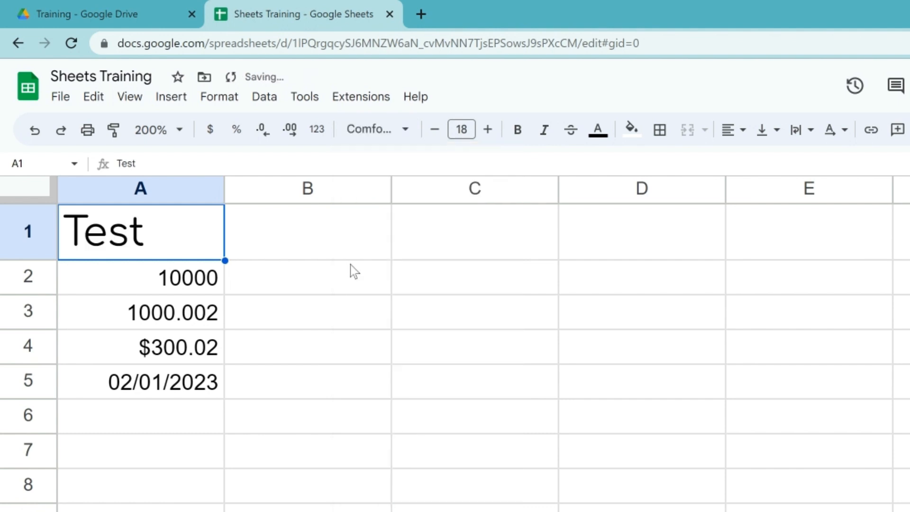
- Try showing the number in cell A2 with additional decimal places
left_click(207, 288)
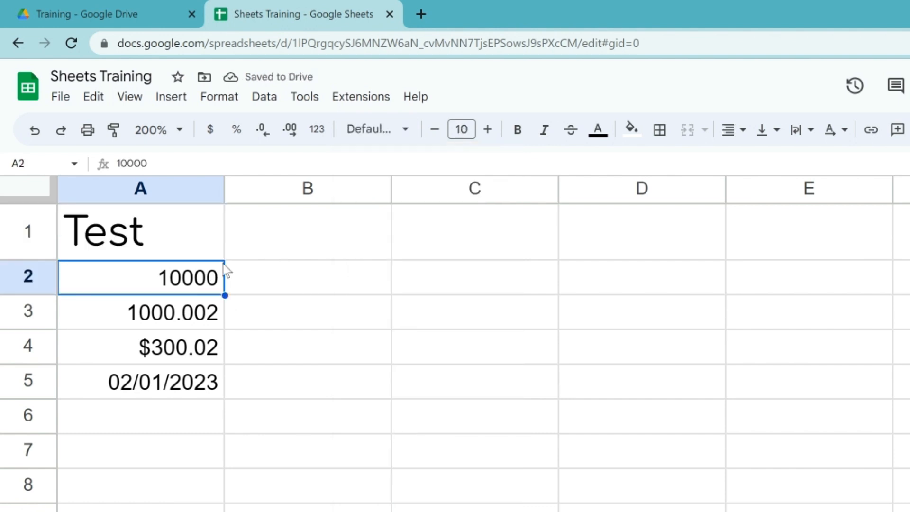
left_click(302, 142)
left_click(301, 141)
left_click(301, 141)
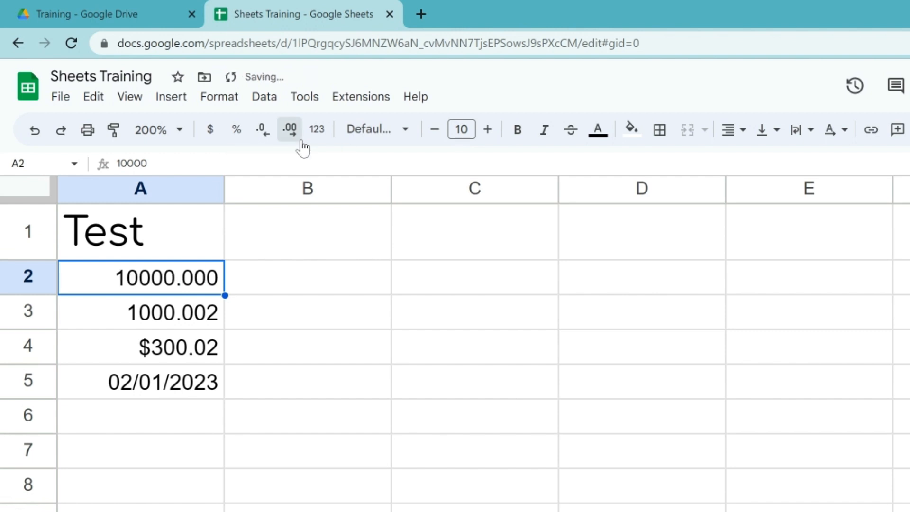
left_click(301, 141)
left_click(302, 141)
left_click(301, 142)
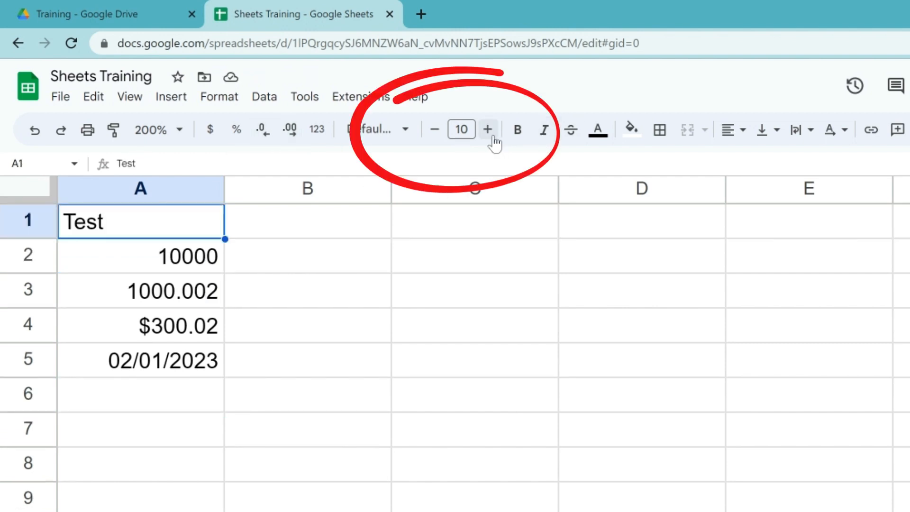
- Increase the font size of the "Test" text in cell A1 to 18
left_click(492, 137)
left_click(492, 137)
left_click(492, 138)
left_click(492, 137)
left_click(492, 138)
left_click(491, 137)
left_click(492, 138)
left_click(492, 137)
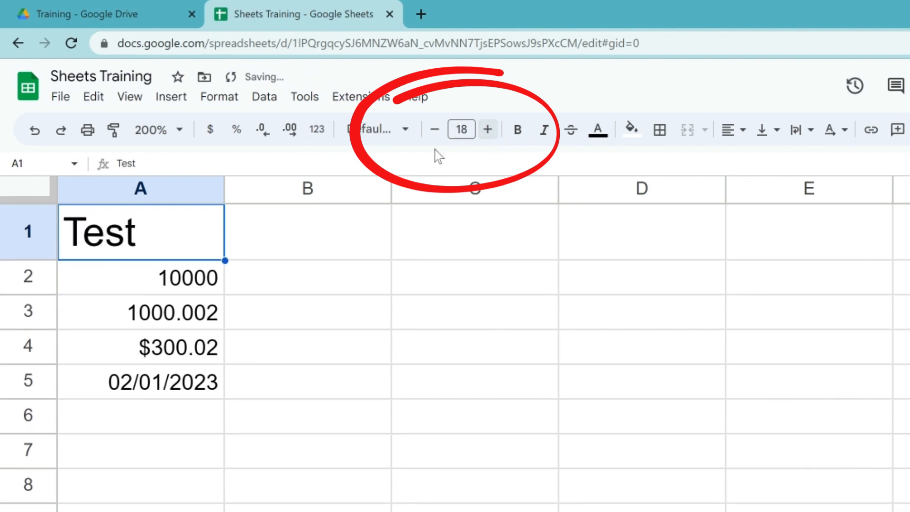
- Try the Amatic SC font on the "Test" text in cell A1, and set its font to Comfortaa
left_click(407, 130)
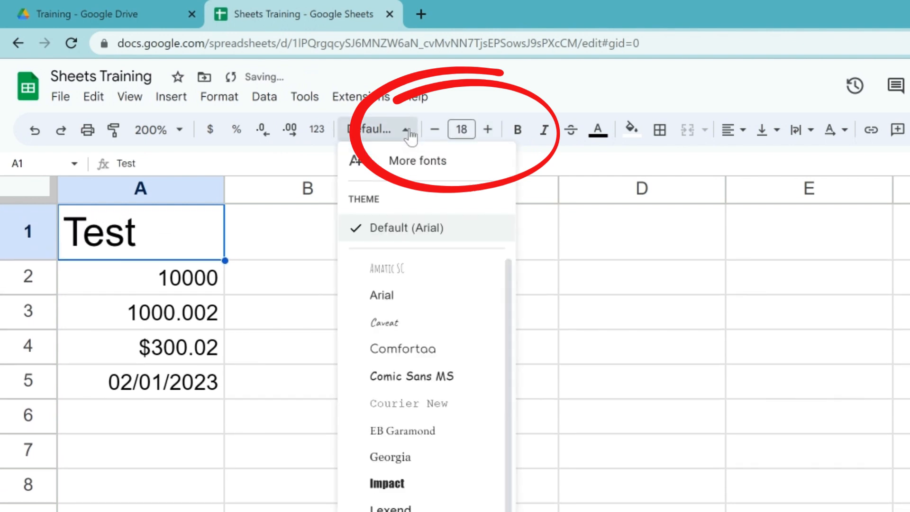
left_click(403, 280)
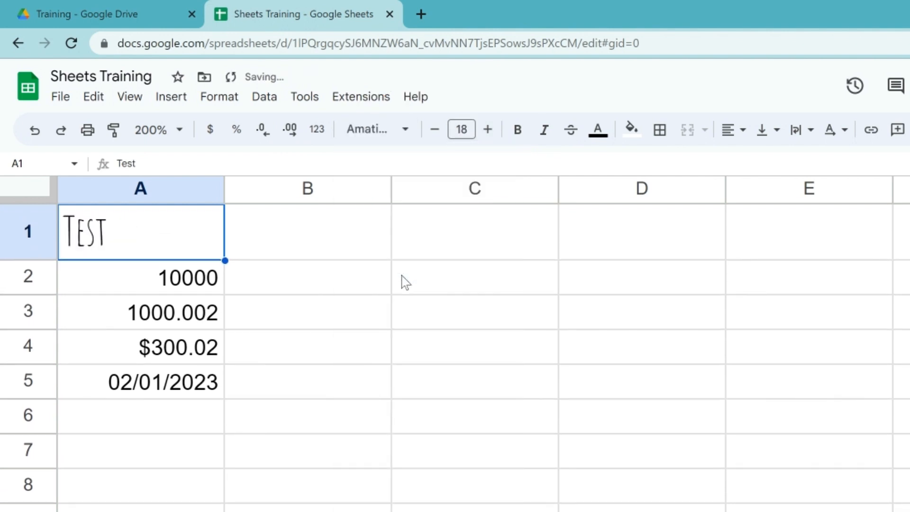
left_click(410, 136)
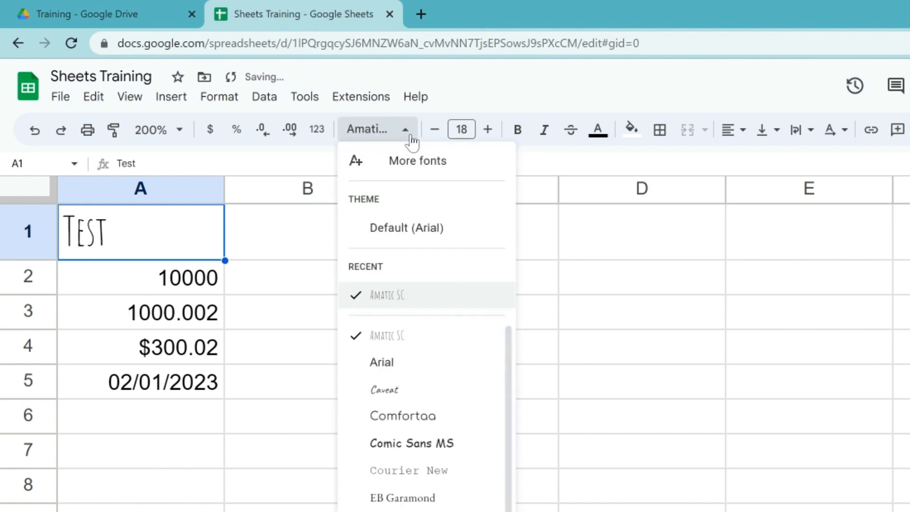
left_click(402, 416)
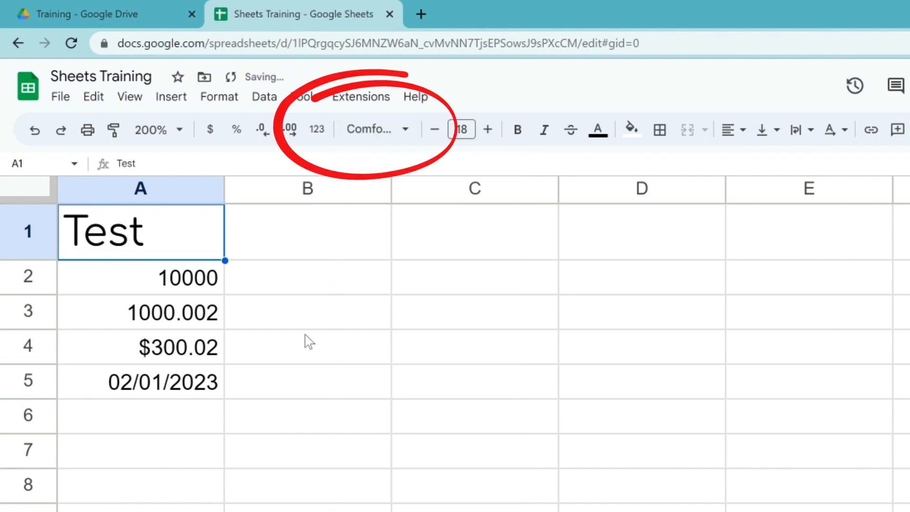
- Increase the decimal places shown for the number in cell A2 to six
left_click(211, 287)
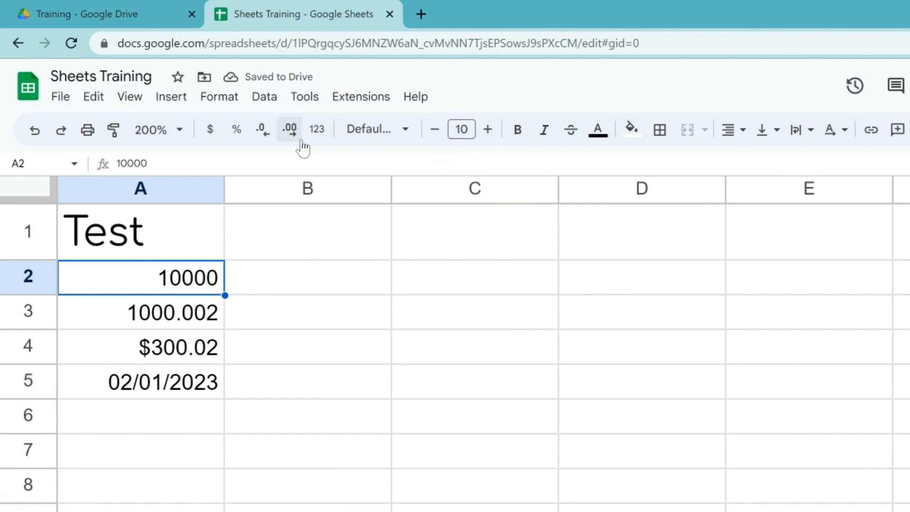
left_click(302, 146)
left_click(301, 146)
left_click(302, 146)
left_click(302, 147)
left_click(301, 147)
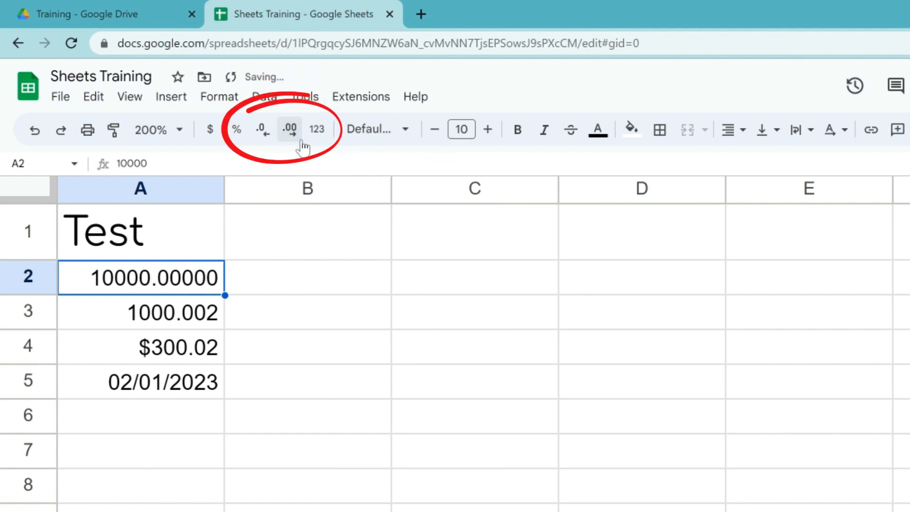
left_click(302, 147)
- Decrease the decimal places shown for the number in cell A2 to one
left_click(272, 135)
left_click(273, 135)
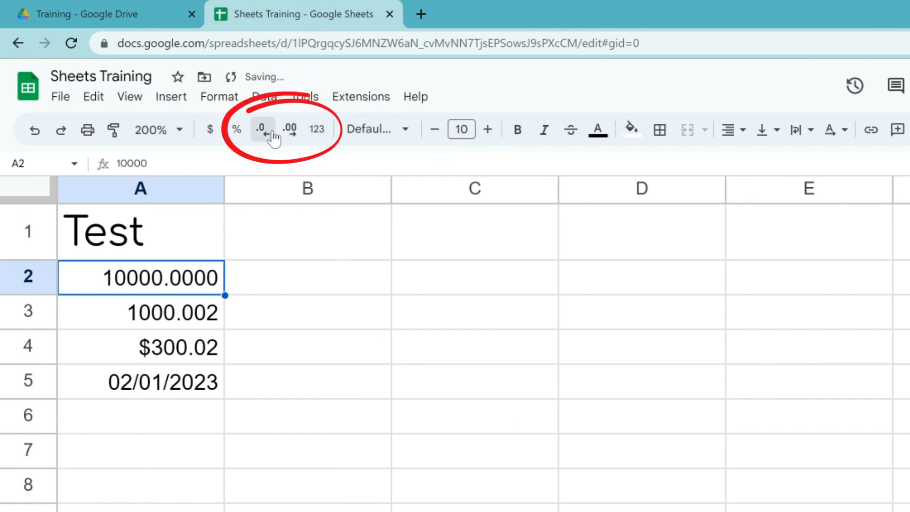
left_click(273, 135)
left_click(272, 135)
left_click(273, 135)
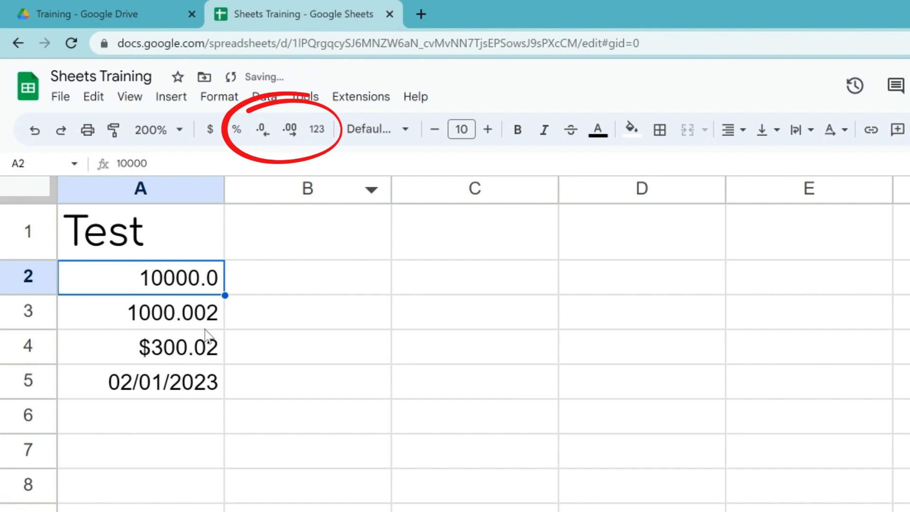
- Try the percent format on the number in cell A2, and format it as dollar currency
left_click(239, 136)
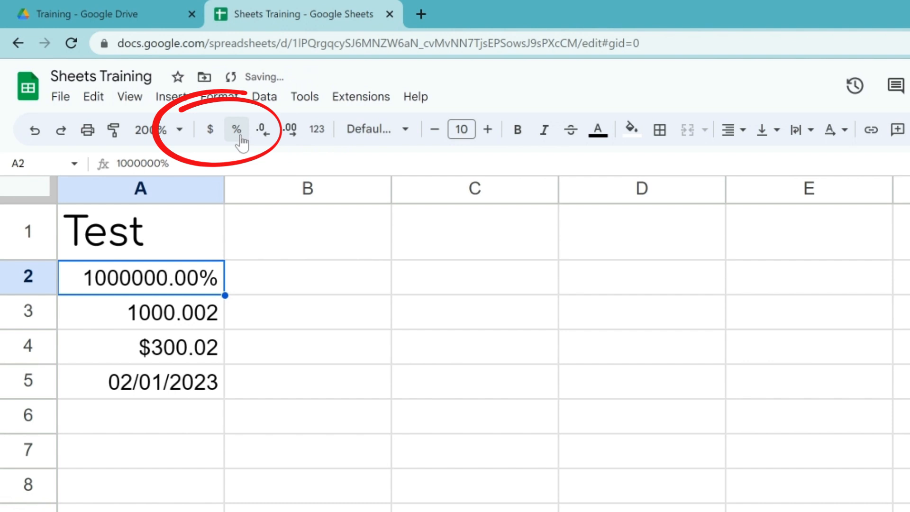
left_click(219, 140)
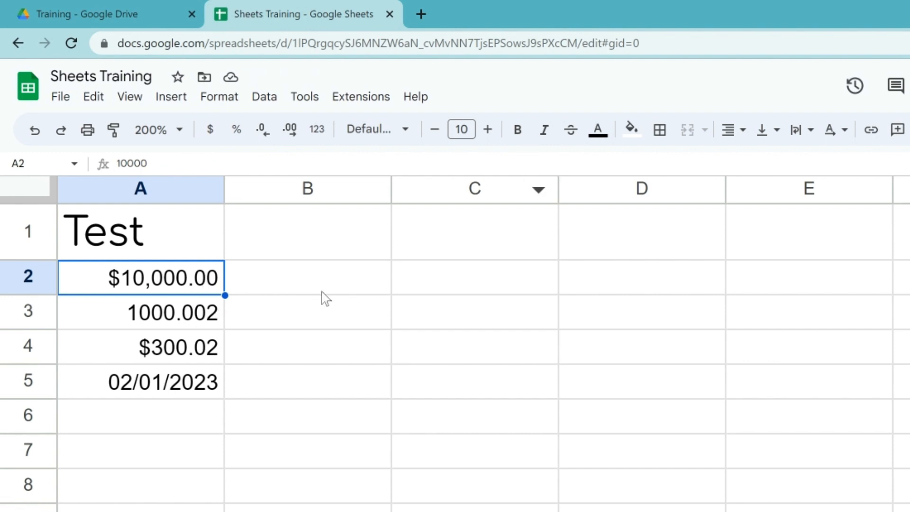
- Make the amount in cell A2 bold and italic, removing the strikethrough after trying it
left_click(526, 140)
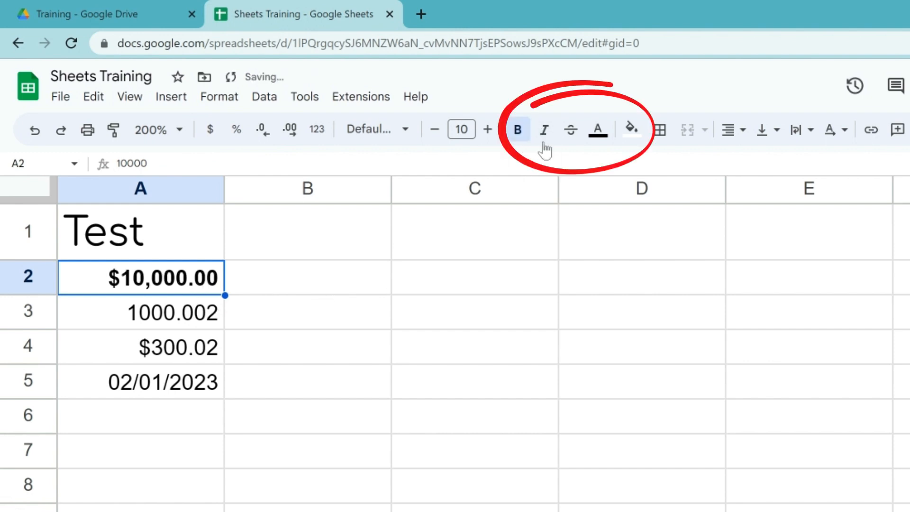
left_click(552, 138)
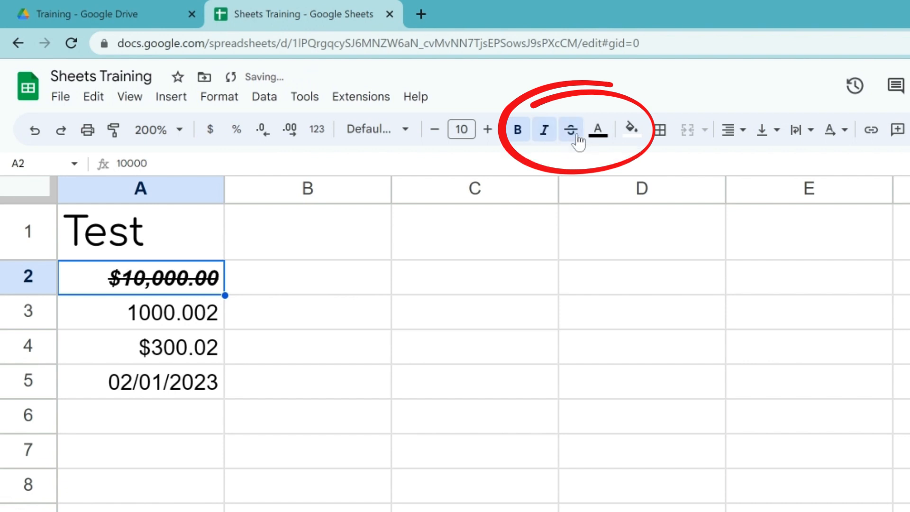
left_click(572, 130)
- Change the text color of the amount in cell A2 to blue
left_click(598, 130)
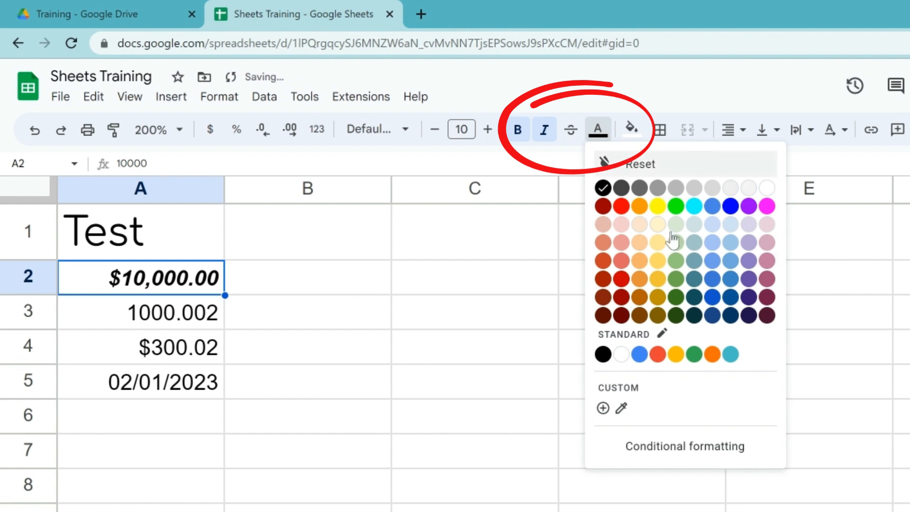
left_click(712, 282)
left_click(439, 323)
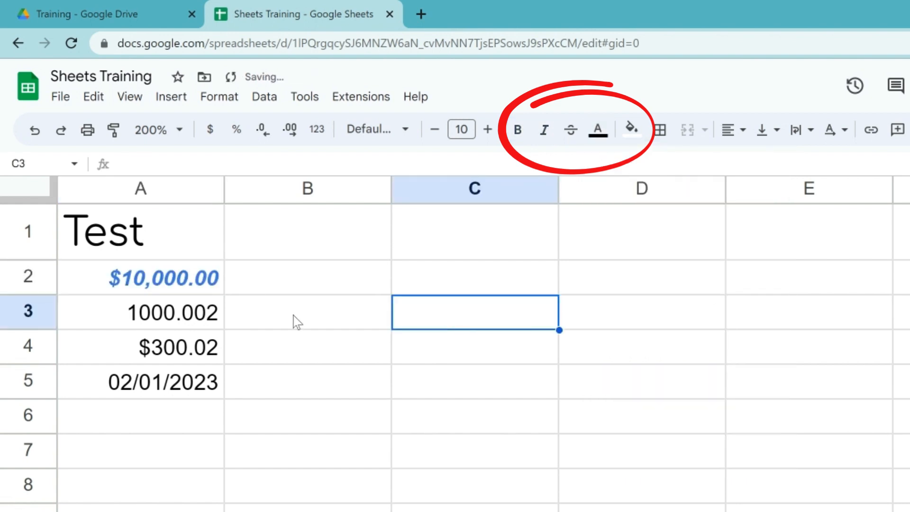
- Fill the background of cell A2 with light yellow
left_click(197, 289)
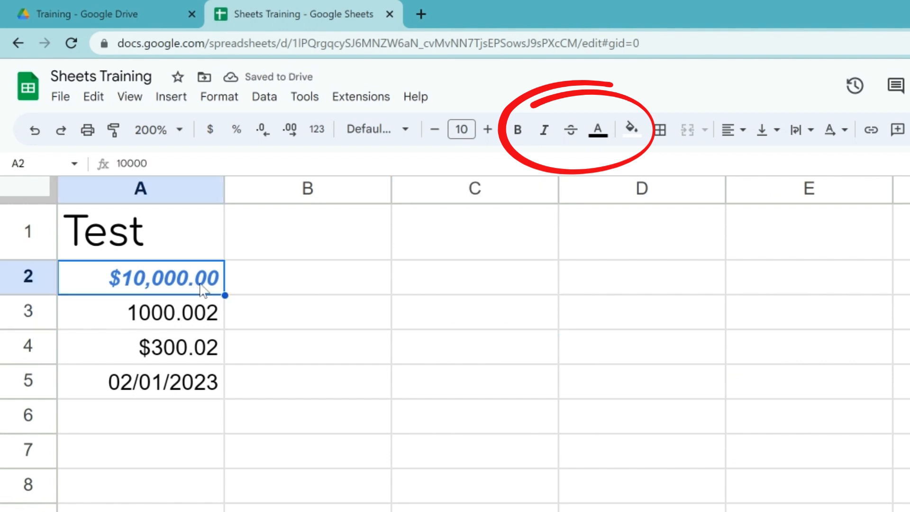
left_click(641, 133)
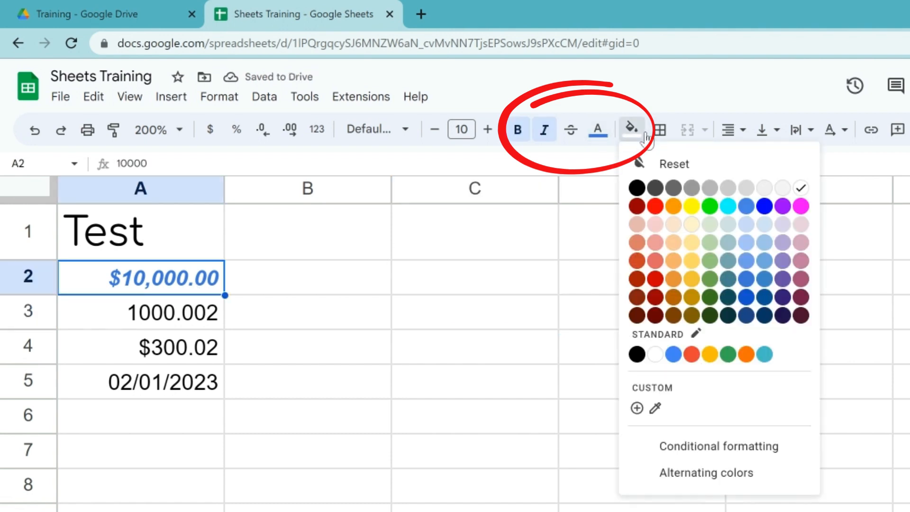
left_click(693, 226)
left_click(387, 327)
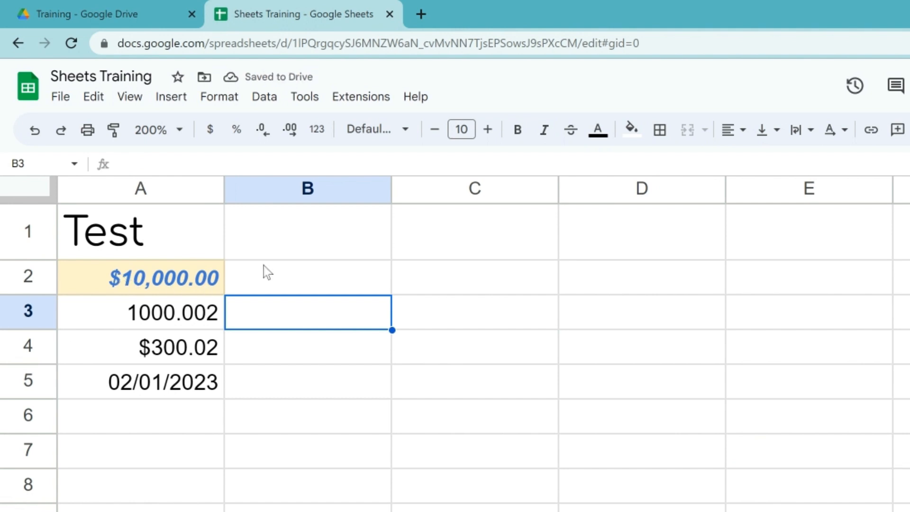
- Give the range A1:C6 an outer border and vertical inner borders, clearing the full set of inner borders tried first
left_click_drag(203, 240, 516, 441)
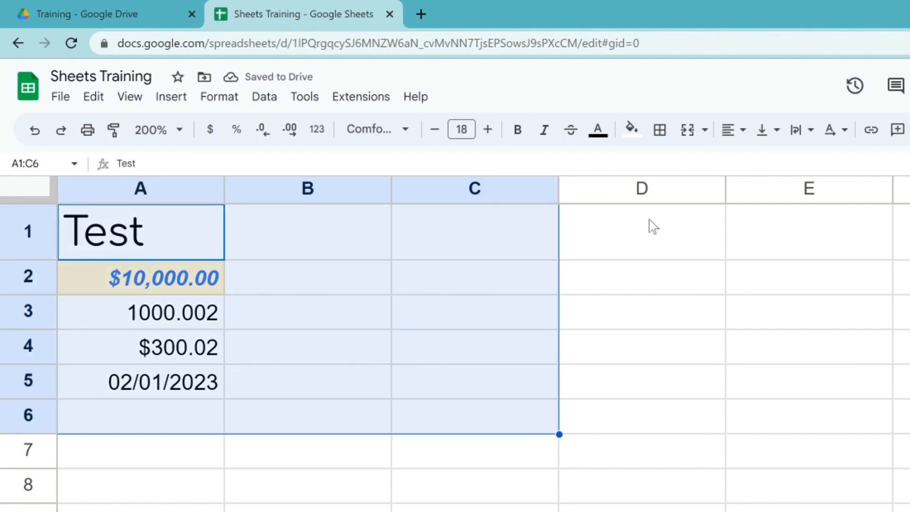
left_click(663, 140)
left_click(696, 167)
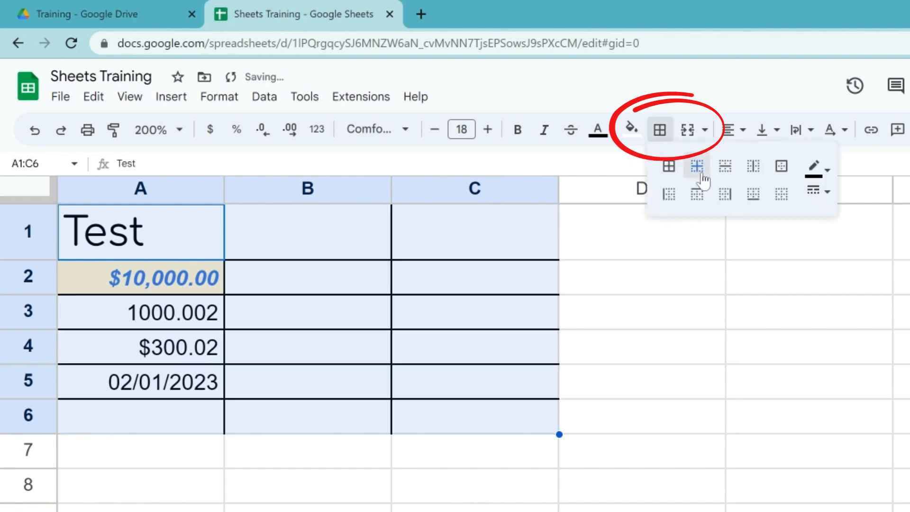
left_click(788, 203)
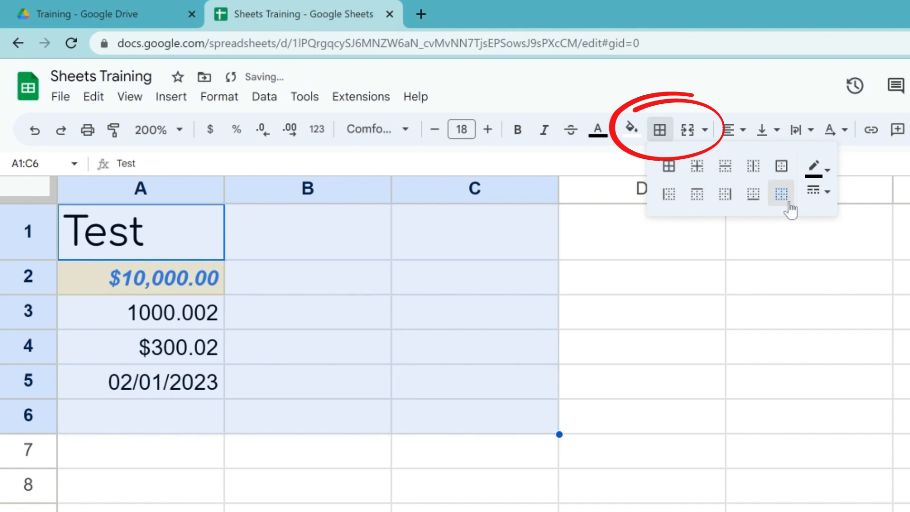
left_click(781, 166)
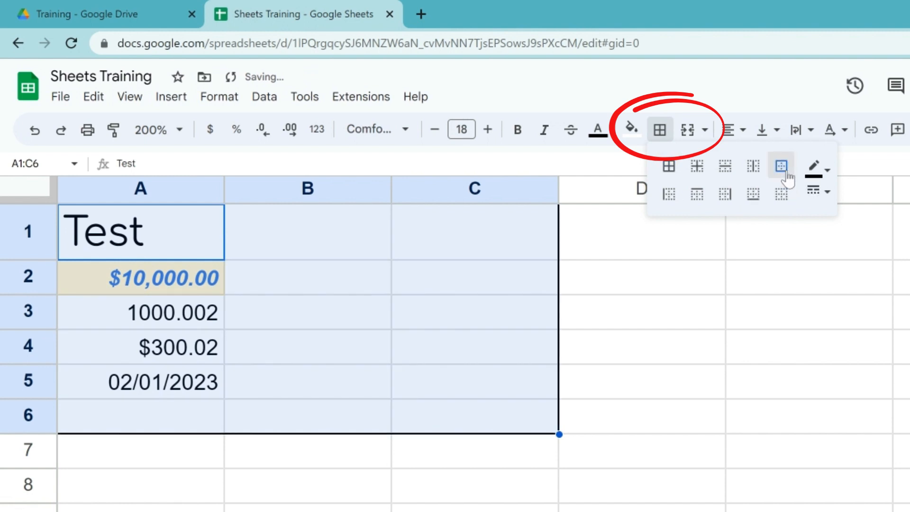
left_click(754, 167)
left_click(617, 397)
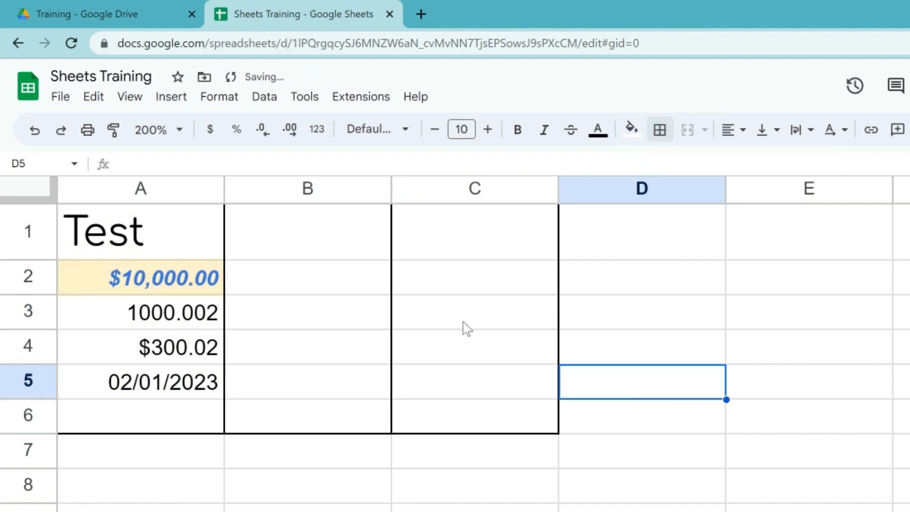
- Copy the formatting of cell A1 onto the date in cell A5 with Paint format
left_click(175, 249)
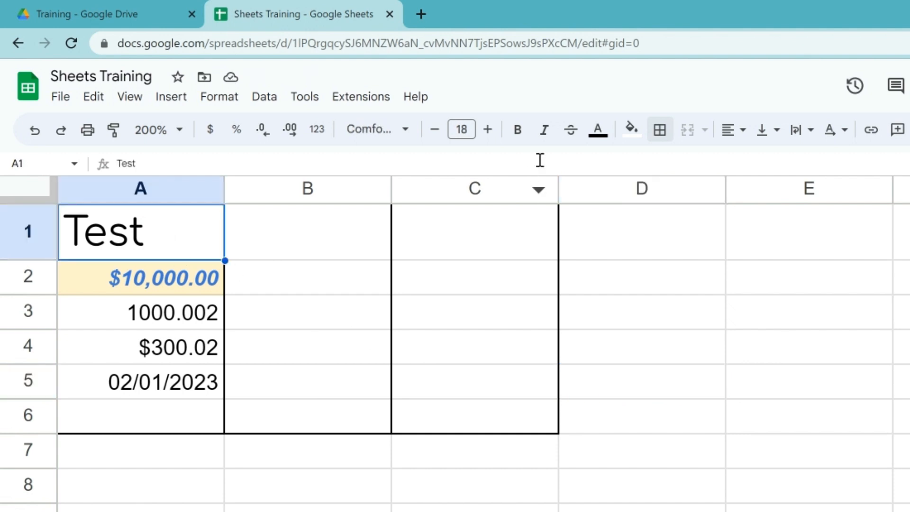
left_click(122, 137)
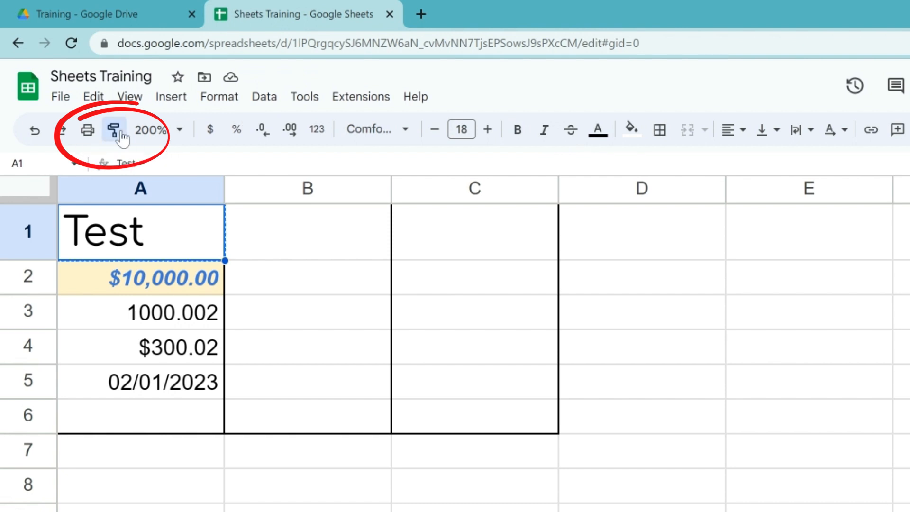
left_click(171, 392)
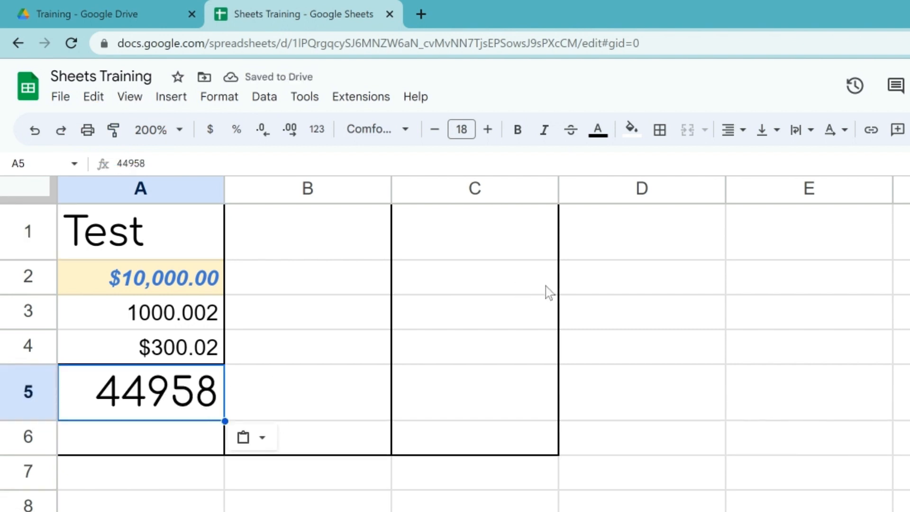
- Replace the text in cell A1 with "We are testing text wrapping" and select that cell again
left_click(210, 249)
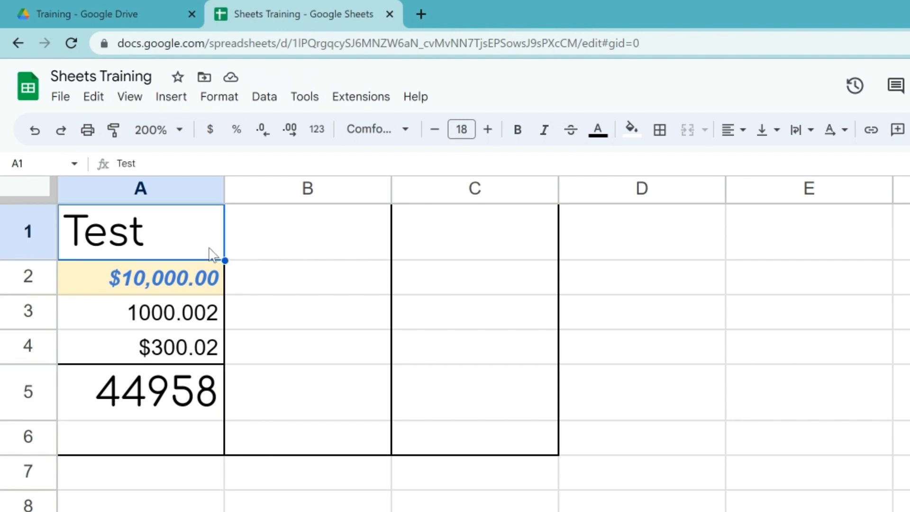
double_click(210, 248)
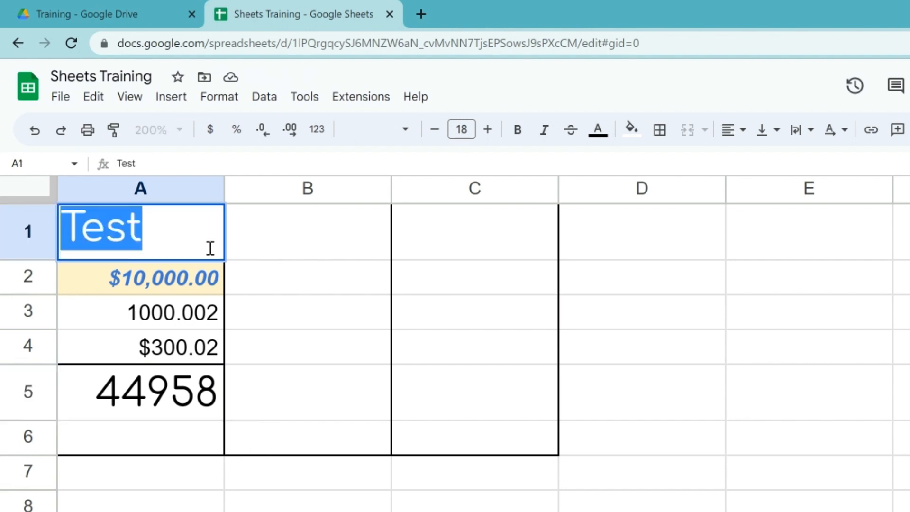
type("We are tes")
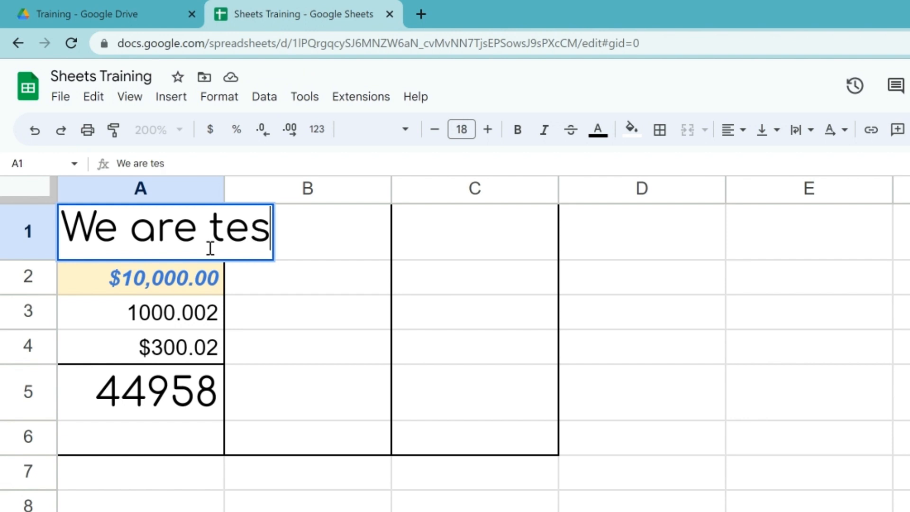
type("ting text")
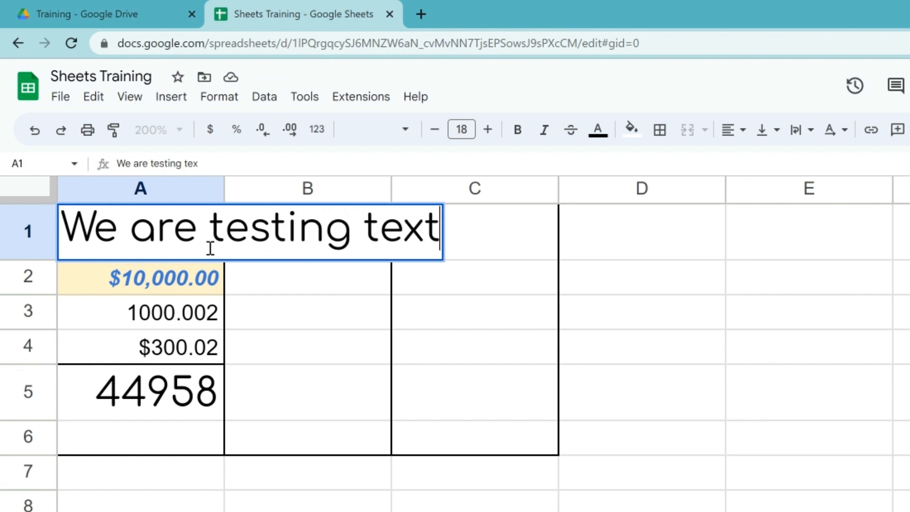
type(" wrapping")
key("Return")
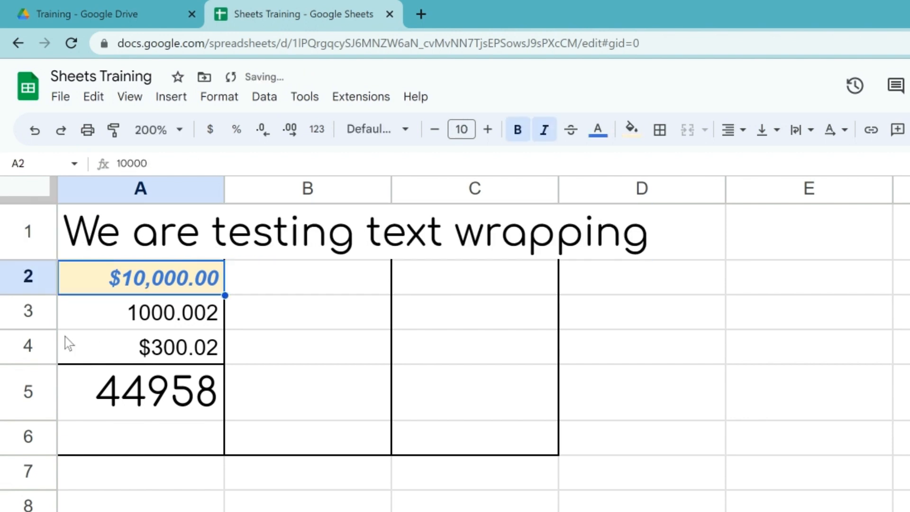
left_click(134, 254)
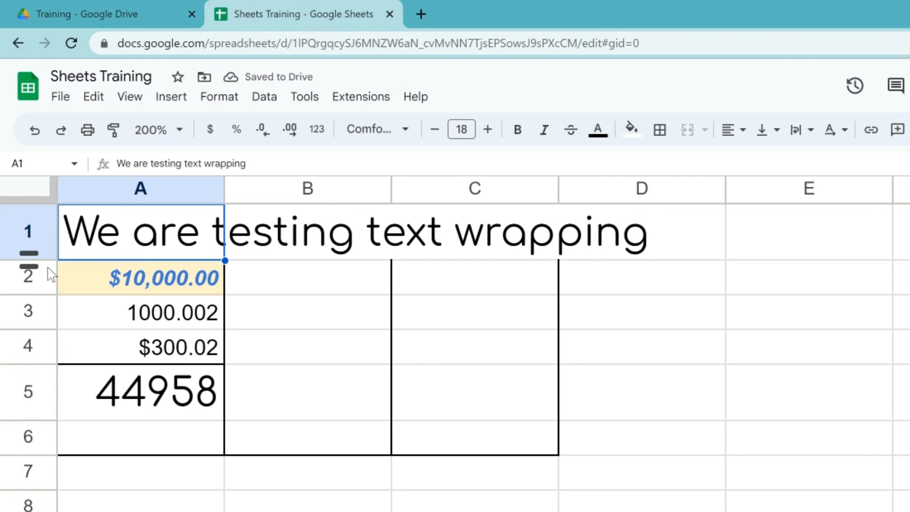
- Make row 1 taller and column A wider, and set the text in cell A1 to wrap
left_click_drag(38, 261, 38, 329)
left_click_drag(226, 190, 302, 213)
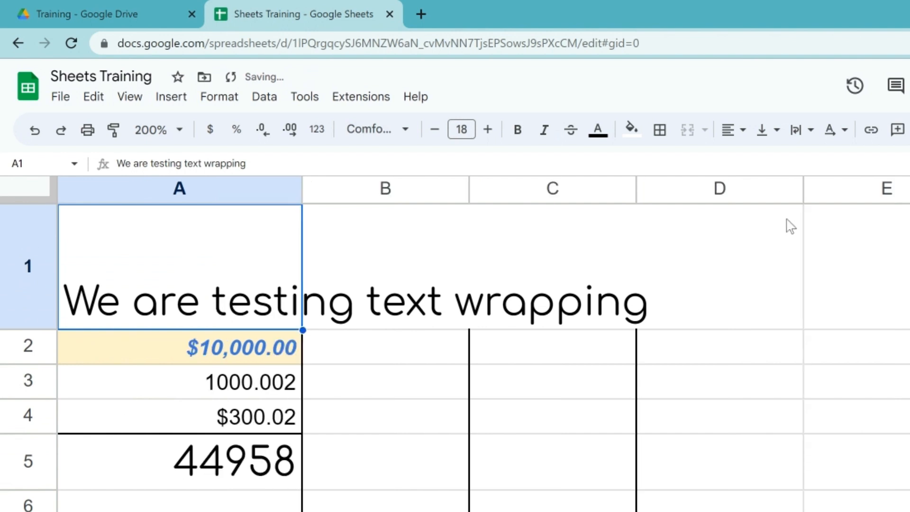
left_click(816, 140)
left_click(829, 161)
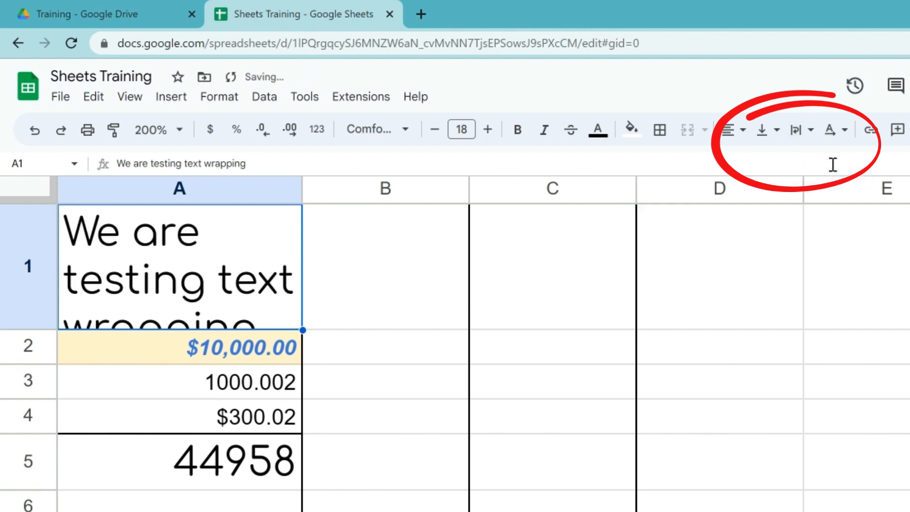
- Fit the height of row 1 to its wrapped text and select cell A1 again
left_click(37, 334)
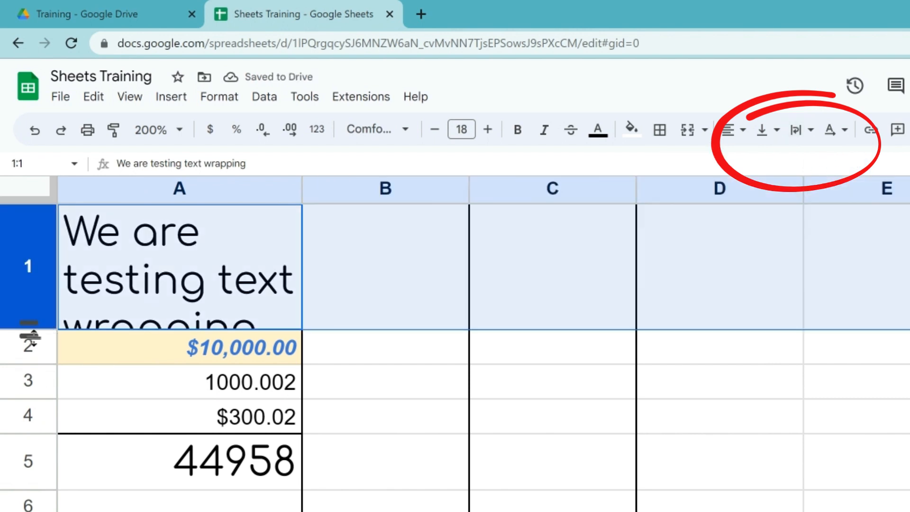
double_click(29, 331)
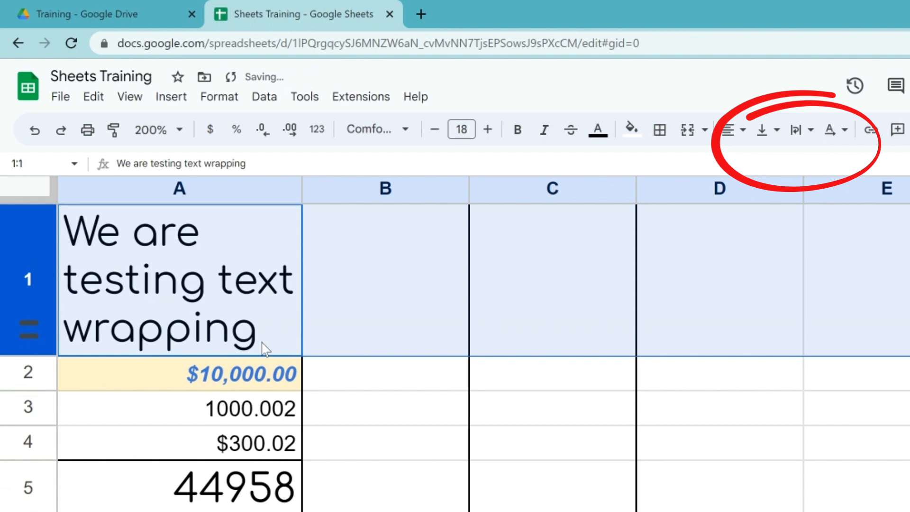
left_click(278, 320)
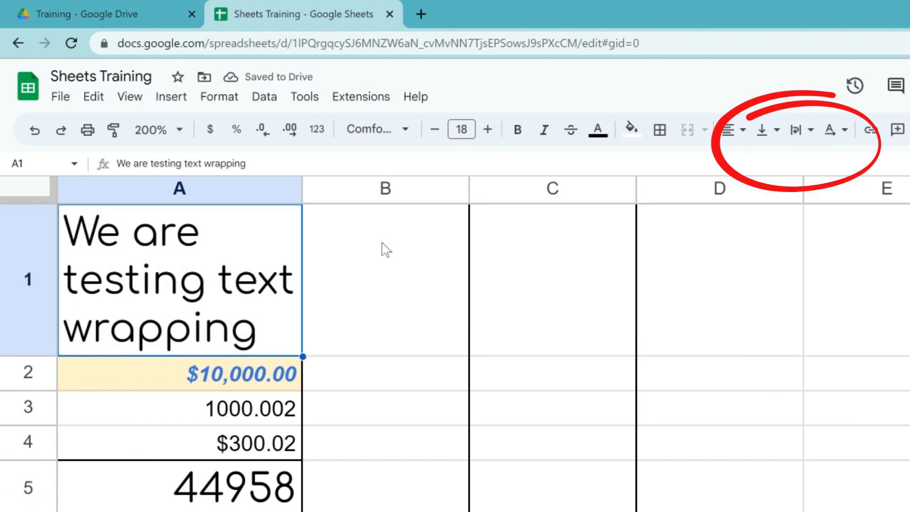
- Try the Overflow text wrapping option on cell A1 and finish with Clip
left_click(807, 132)
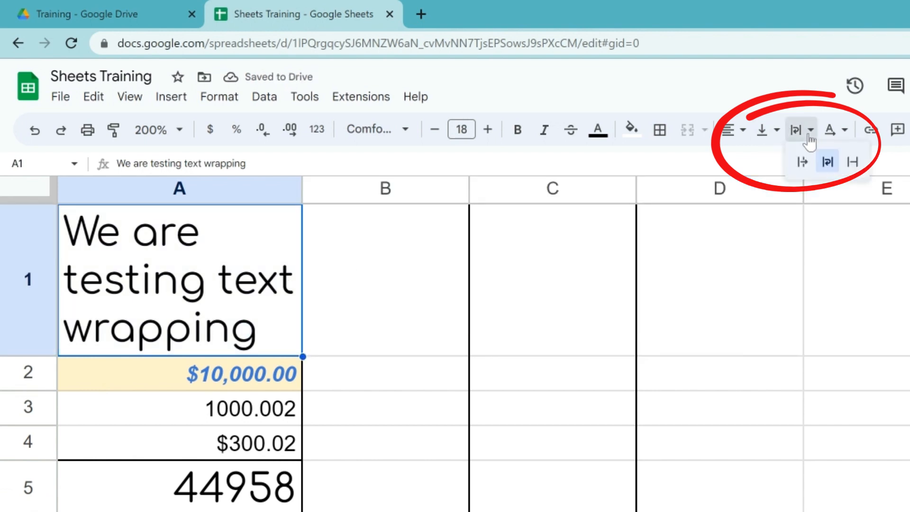
left_click(802, 162)
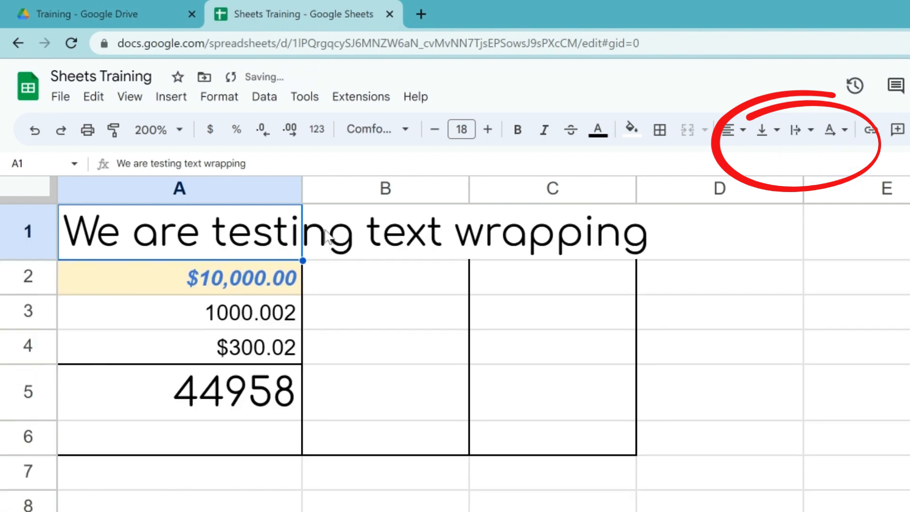
left_click(810, 133)
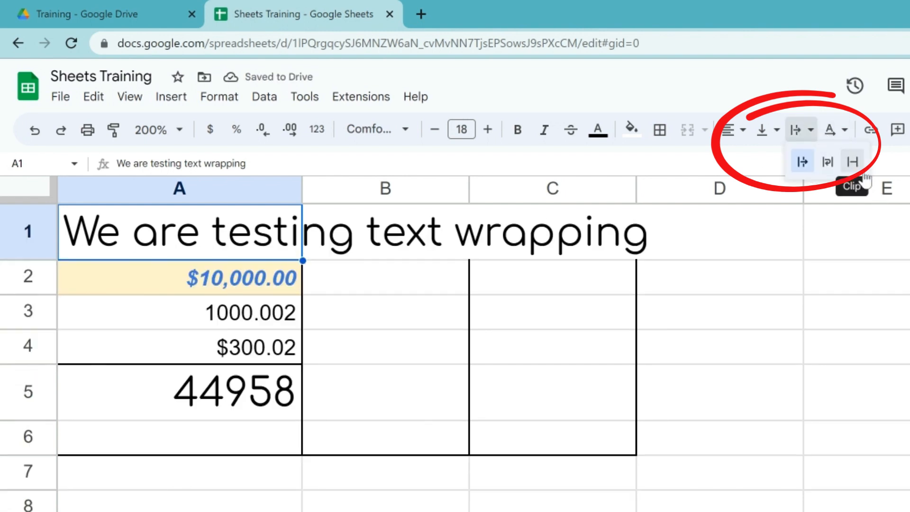
left_click(852, 161)
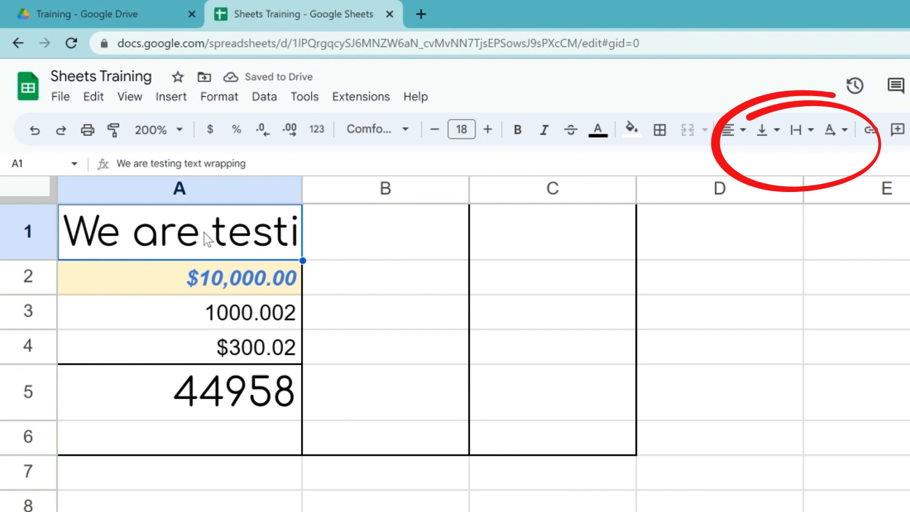
- Merge cells A1 through C1 into a single cell
left_click_drag(405, 247, 538, 244)
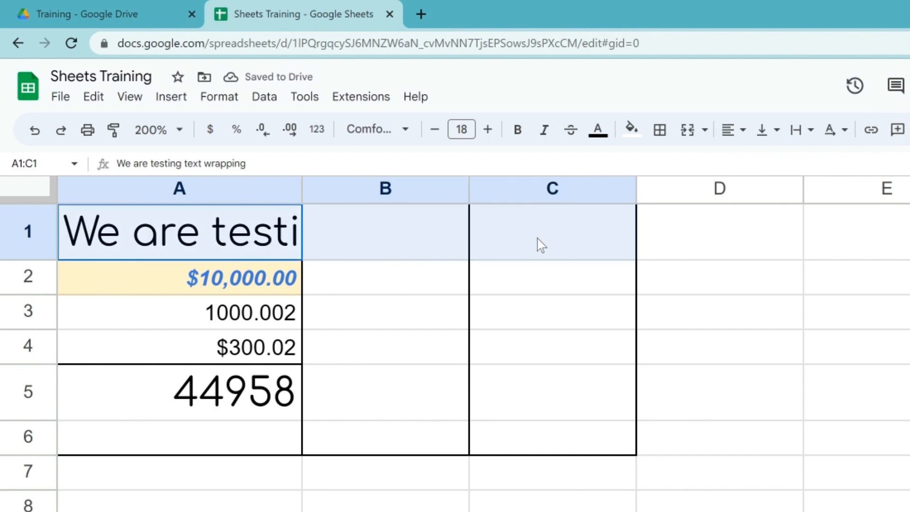
left_click(695, 135)
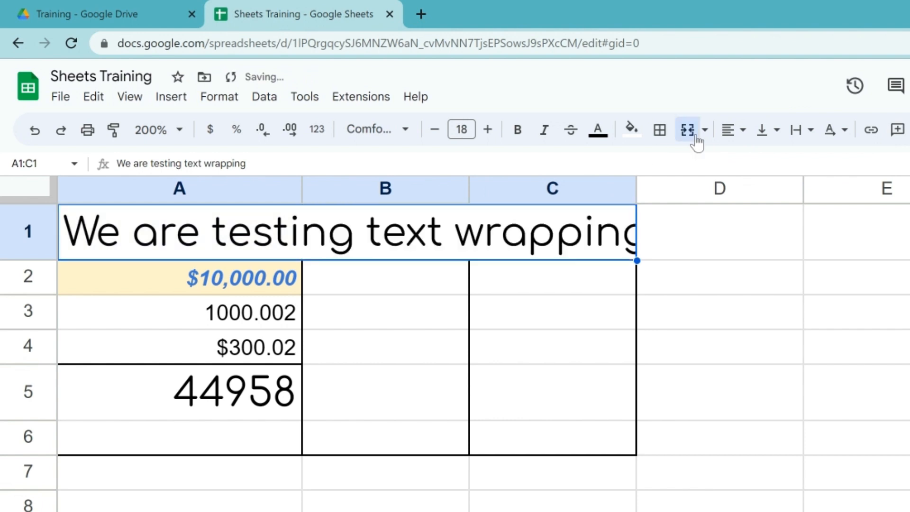
left_click(706, 136)
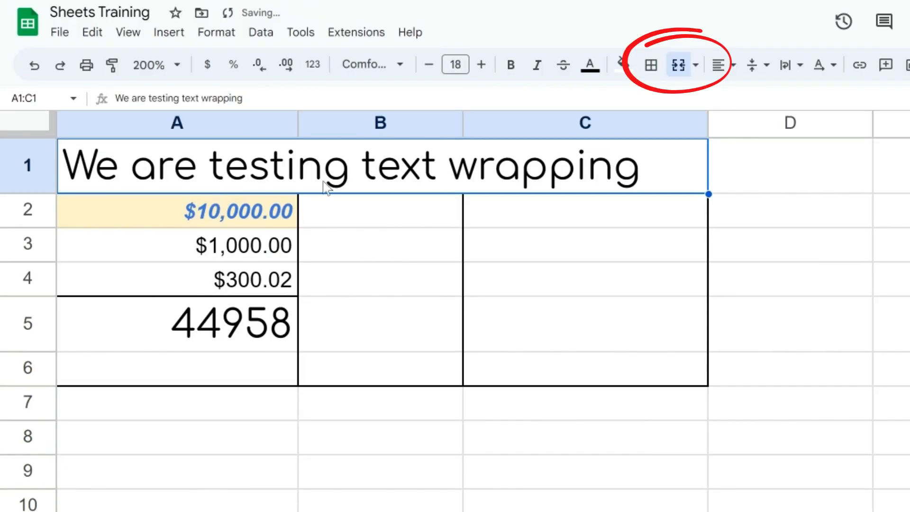
- Unmerge the merged heading cell A1:C1 back into separate cells
left_click(696, 66)
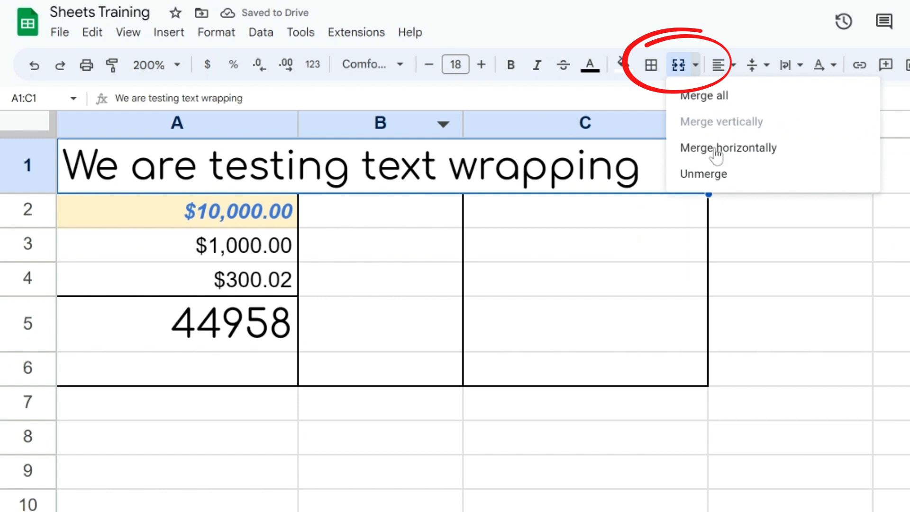
left_click(709, 187)
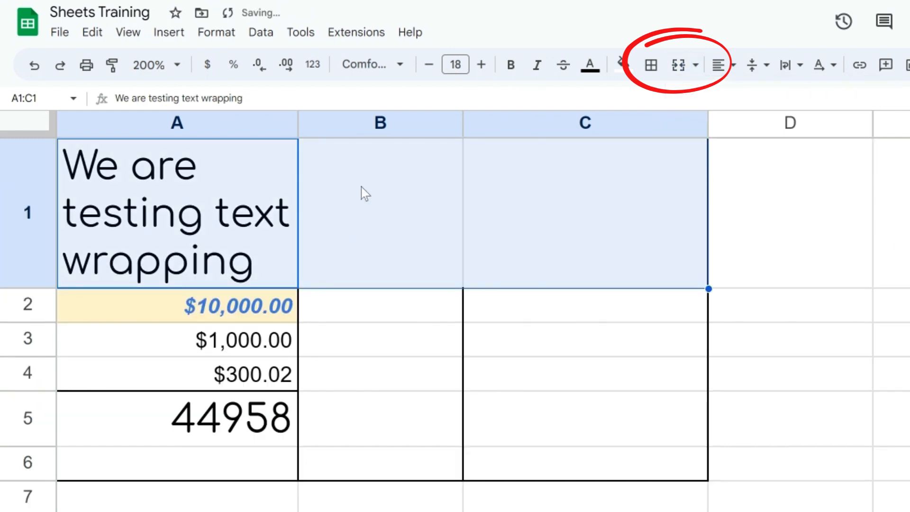
left_click(361, 187)
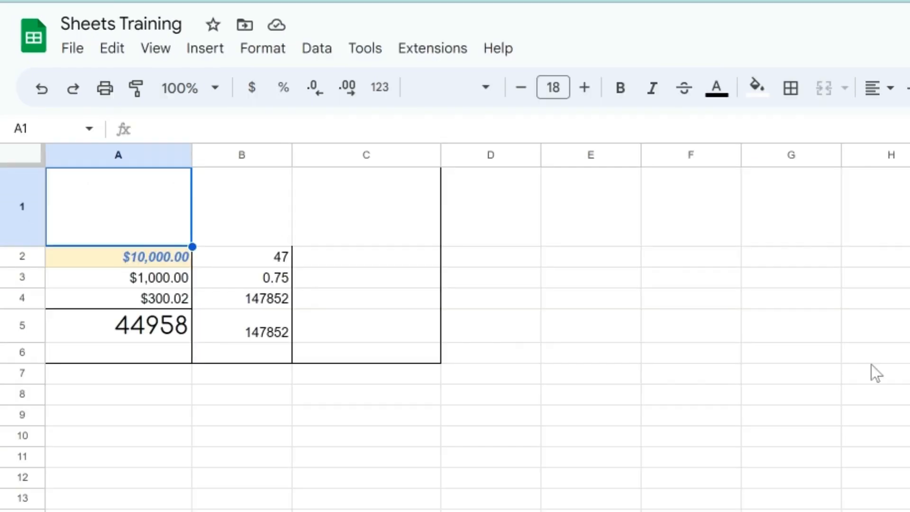
- Enter "Xyz Company Limited Details of price of items" in cell A1
type("Xyz Co")
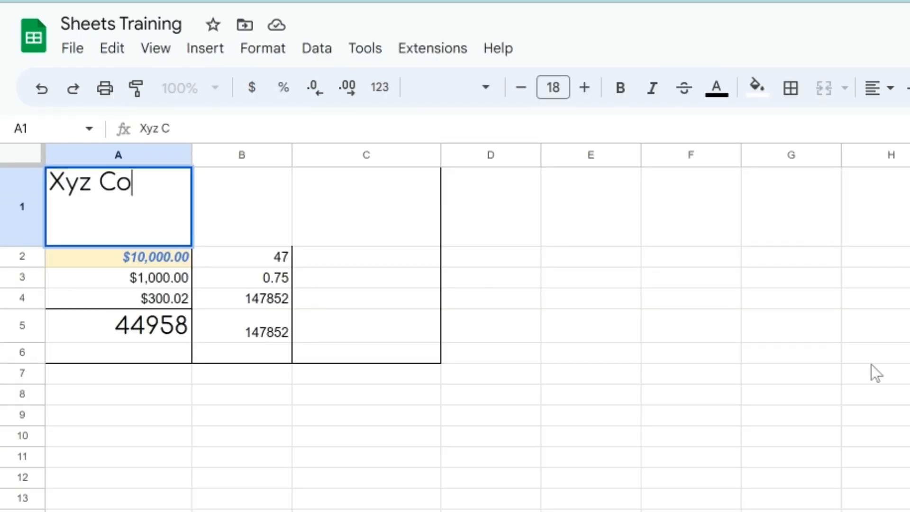
type("mpany Limited")
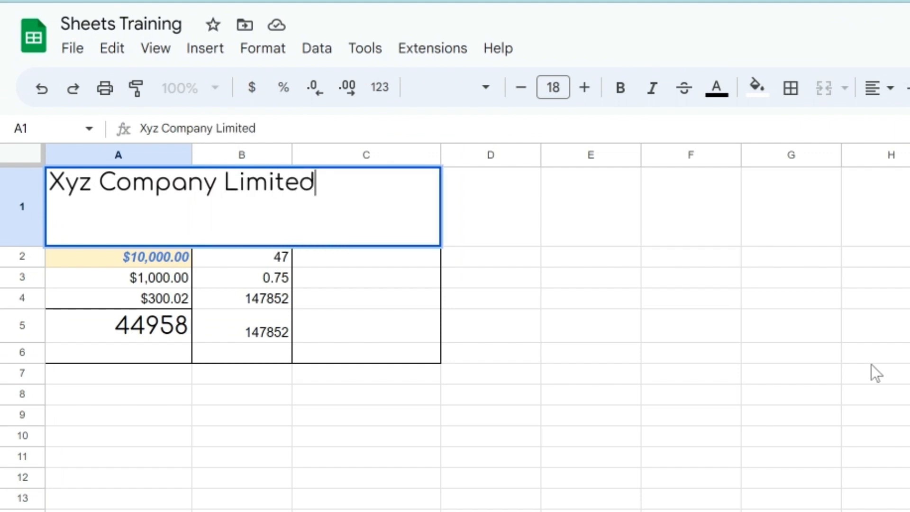
type(" Deta")
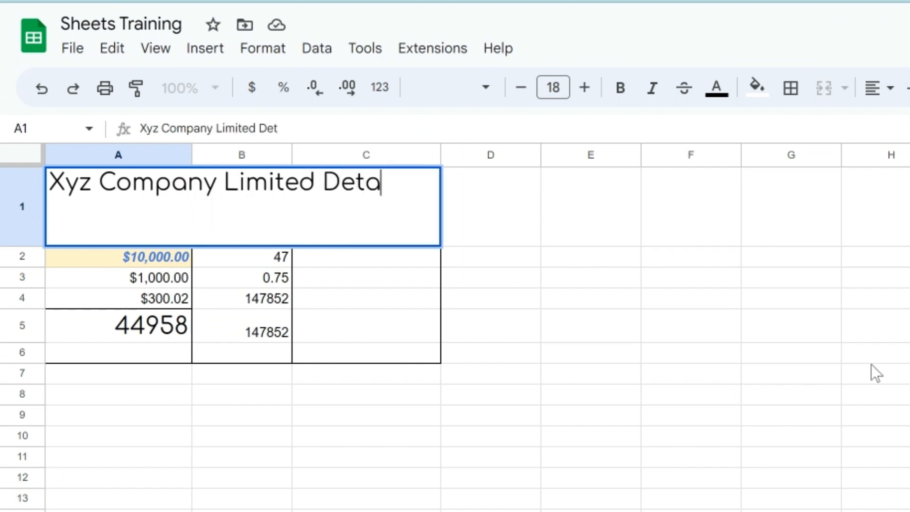
type("ils of pri")
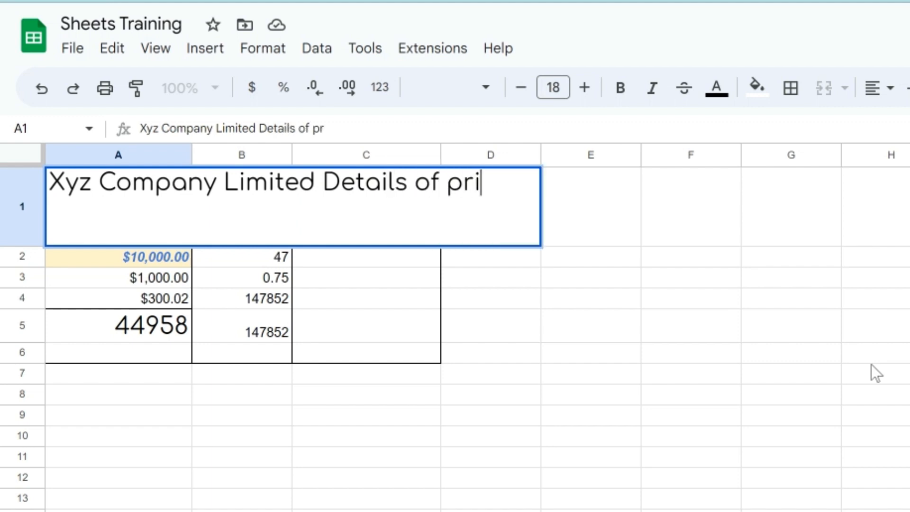
type("ce of items")
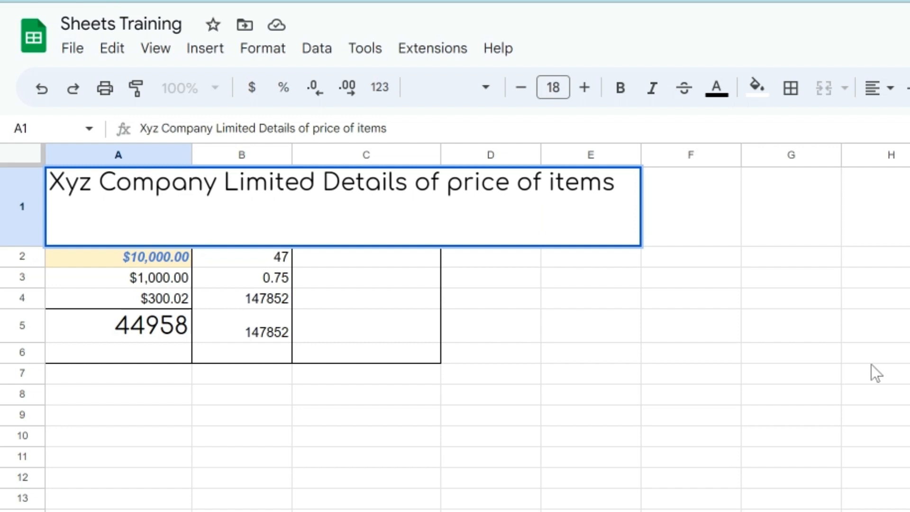
key("Return")
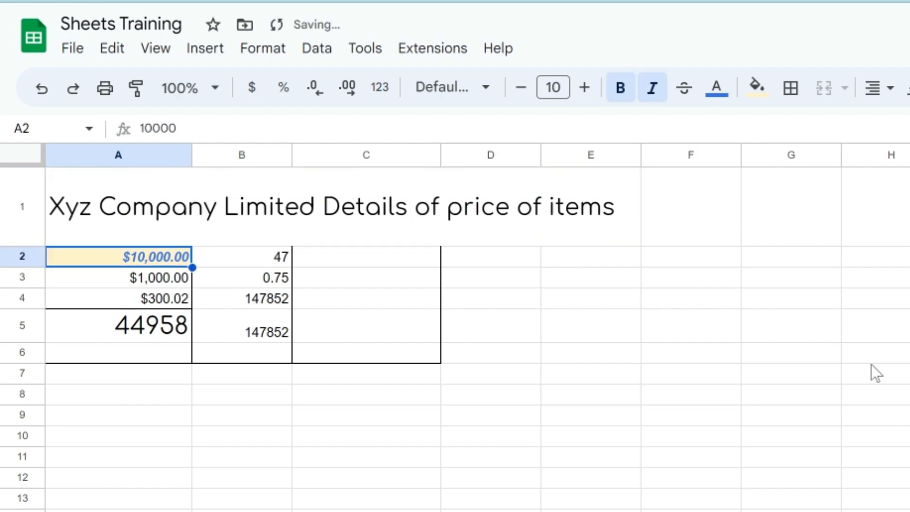
- Insert a line break before "Details of price of items" in the text of cell A1
left_click(149, 214)
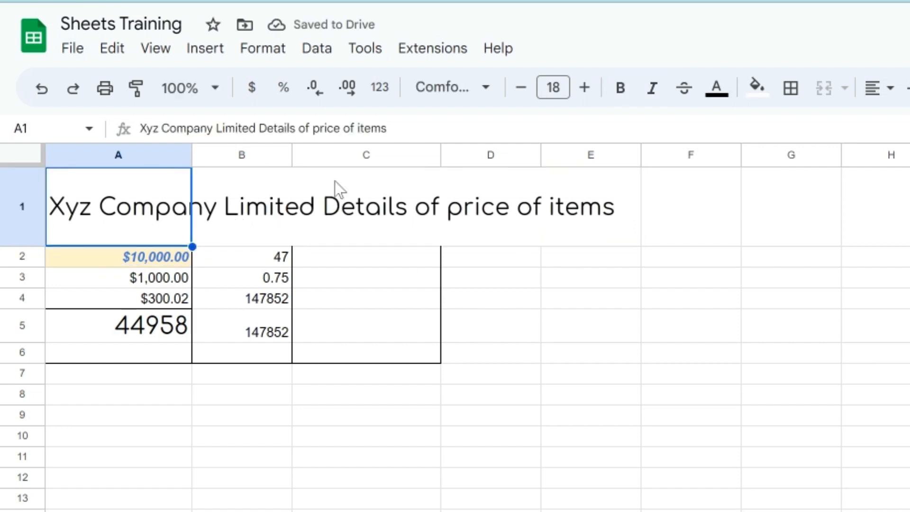
left_click(326, 216)
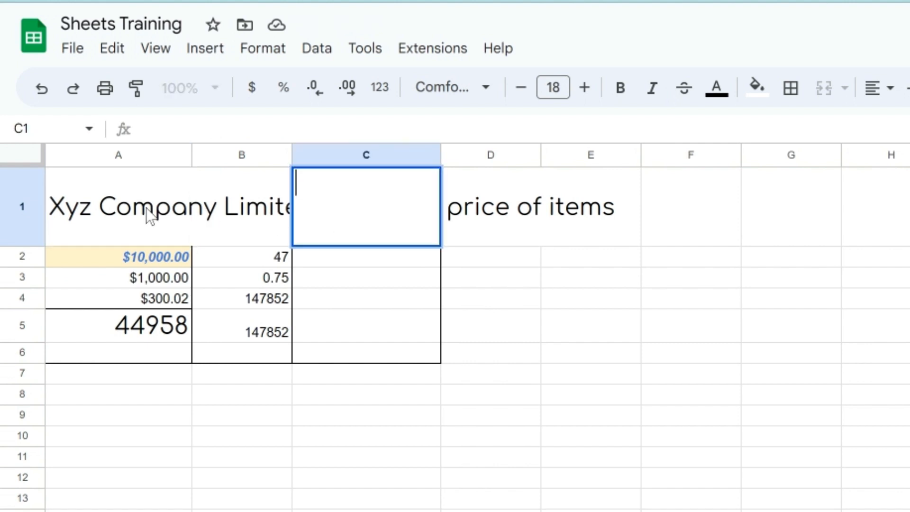
left_click(98, 209)
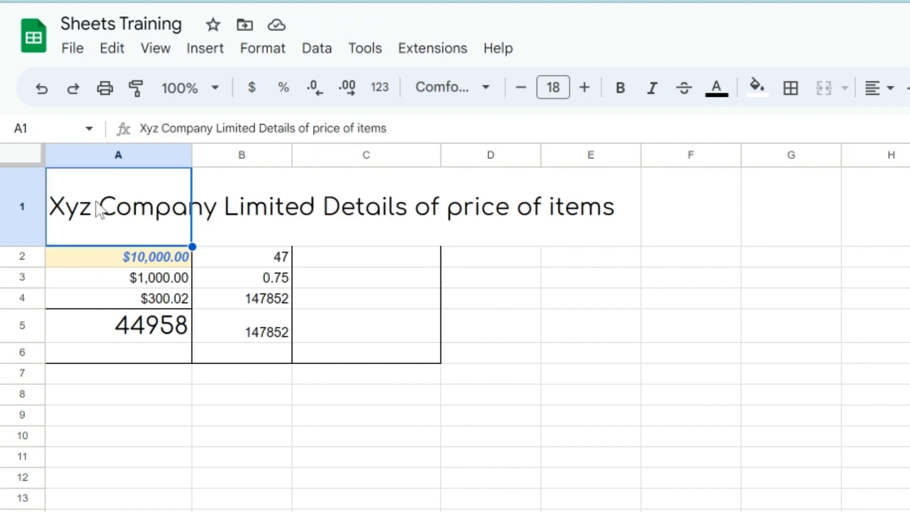
left_click(261, 132)
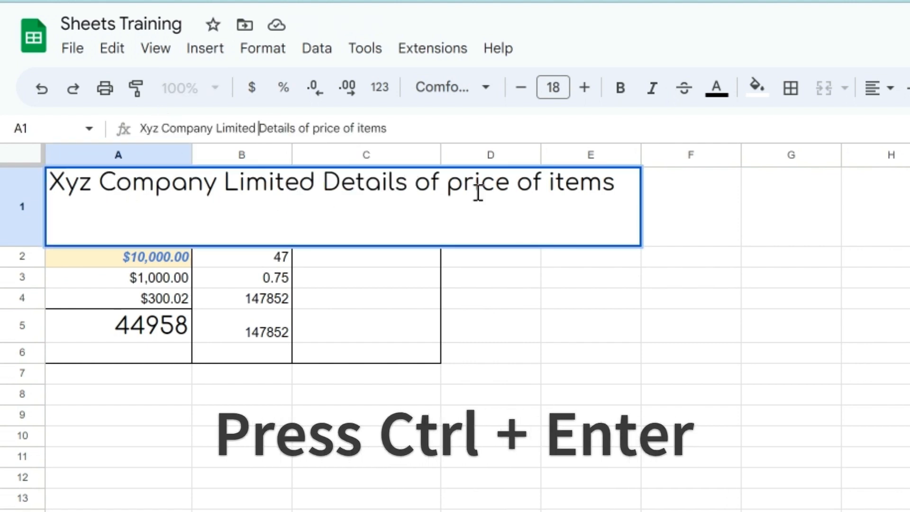
key("ctrl+Return")
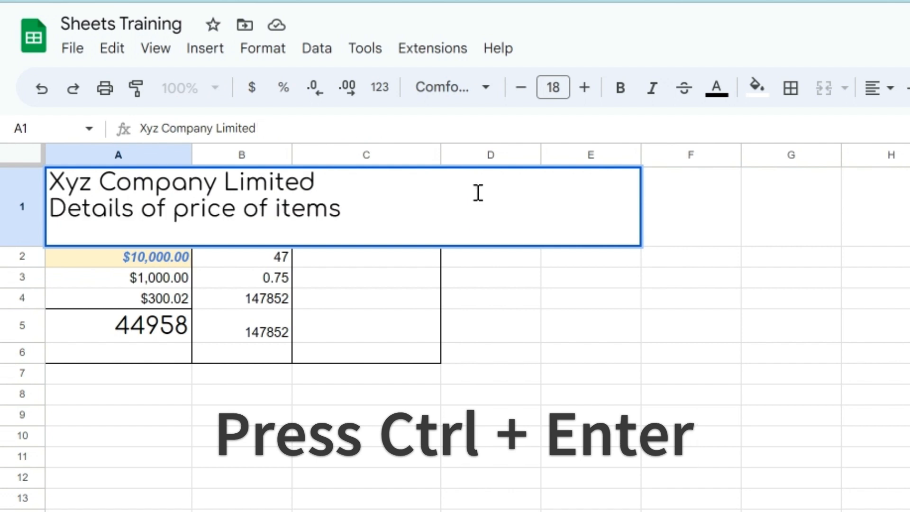
key("Return")
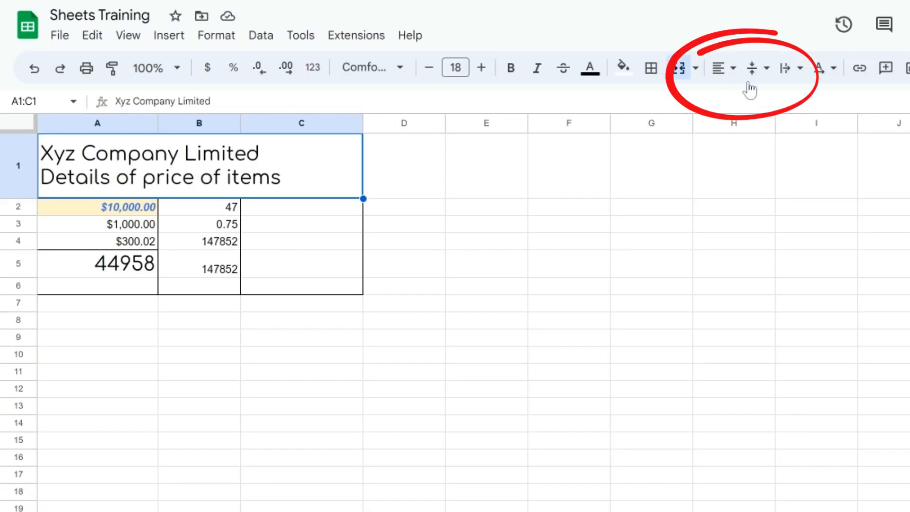
- Align the merged title in A1:C1 horizontally to the center, to the right, and back to the left
left_click(731, 78)
left_click(731, 79)
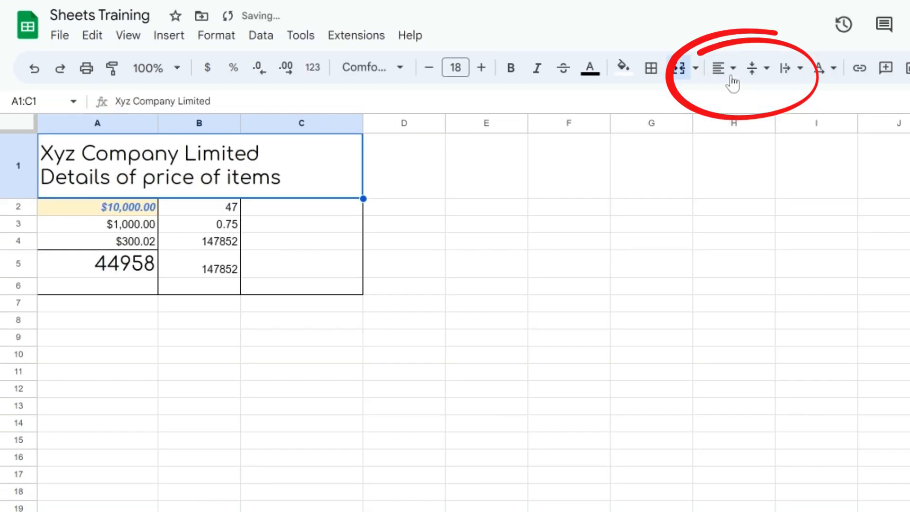
left_click(732, 82)
left_click(749, 99)
left_click(737, 80)
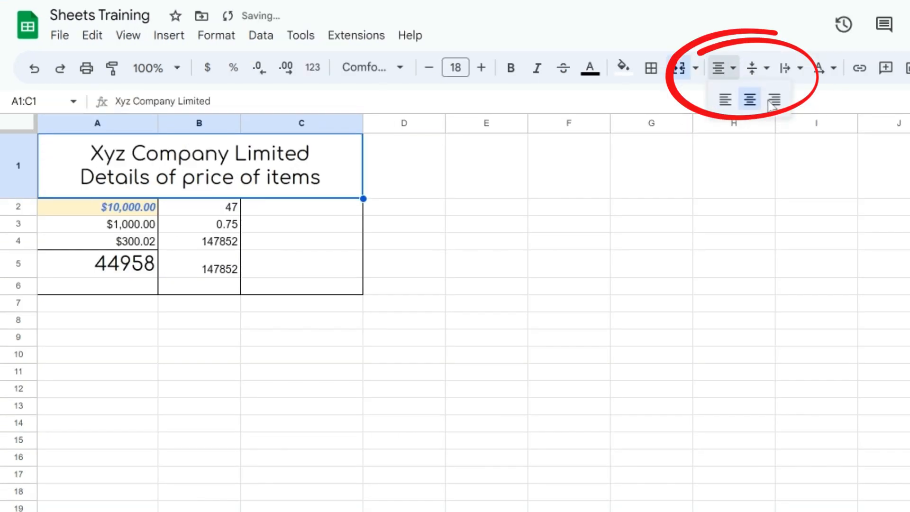
left_click(774, 99)
left_click(732, 79)
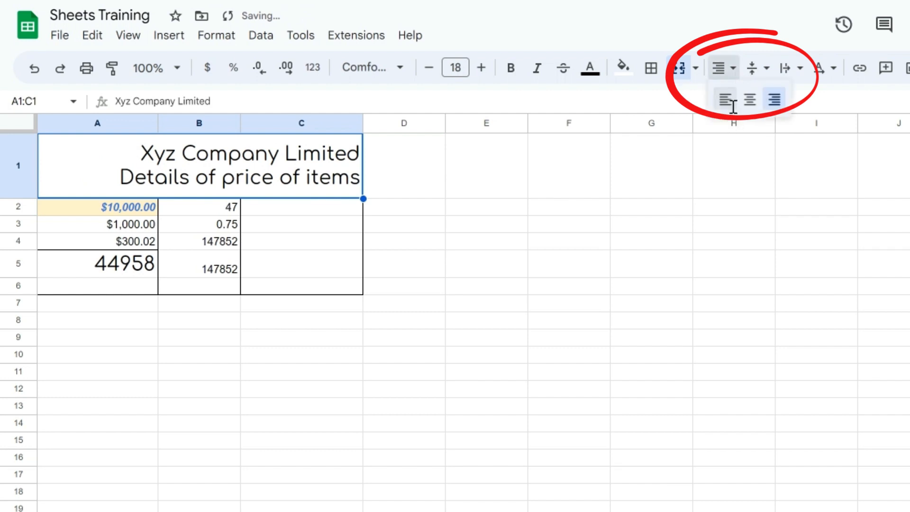
left_click(725, 99)
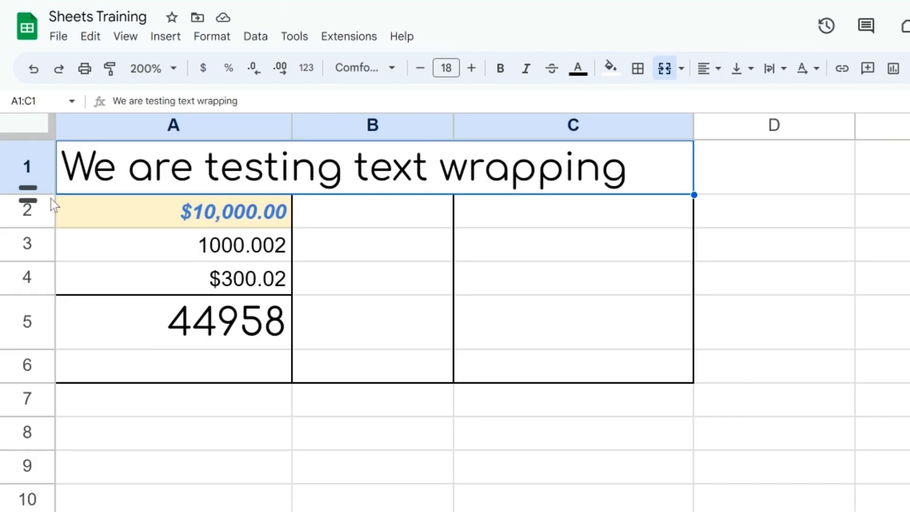
- Make row 1 taller and try middle and bottom vertical alignment on the merged A1:C1 cell, finishing with top alignment
left_click_drag(28, 226, 38, 268)
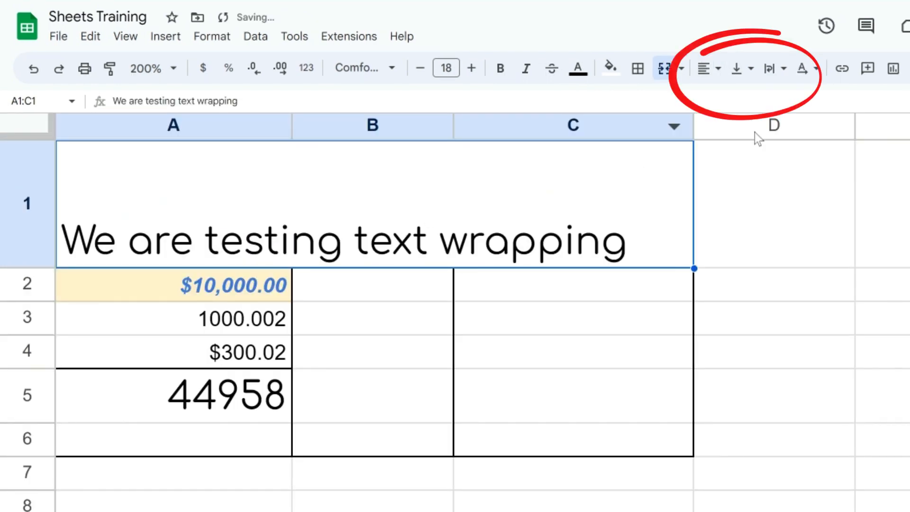
left_click(751, 71)
left_click(767, 99)
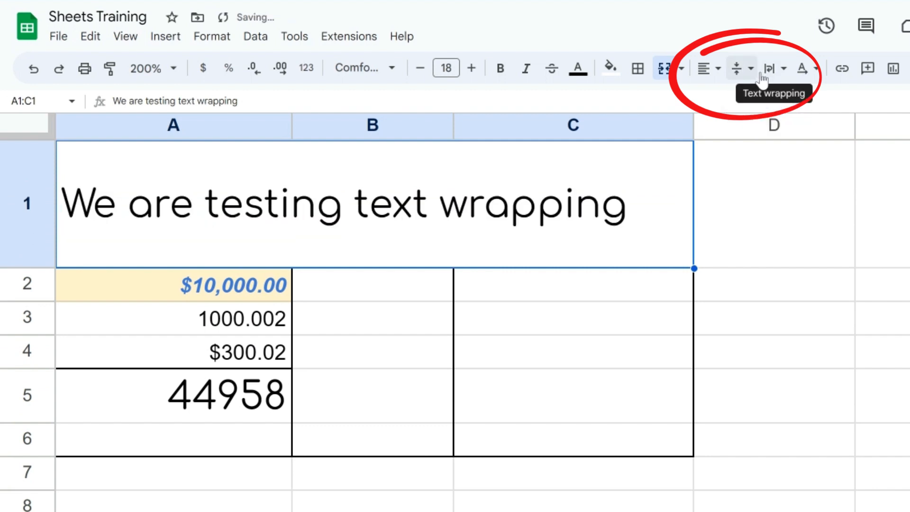
left_click(741, 69)
left_click(791, 99)
left_click(741, 69)
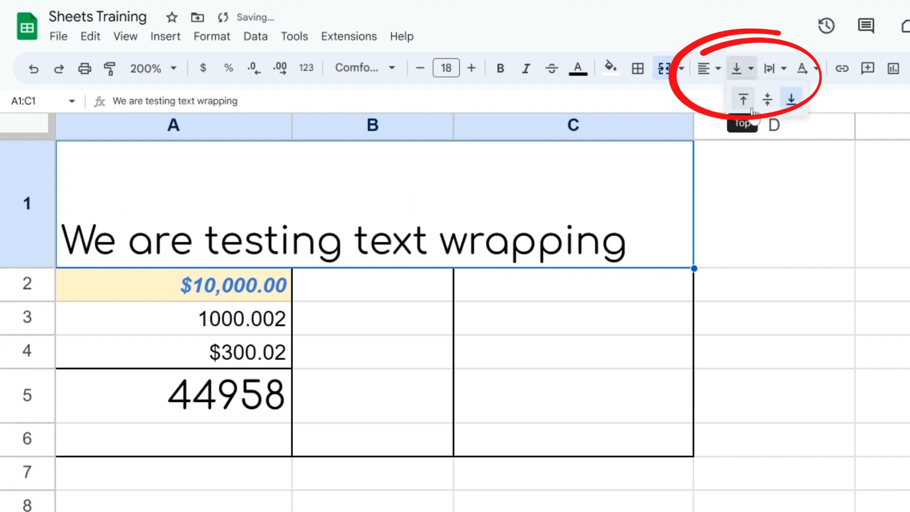
left_click(744, 99)
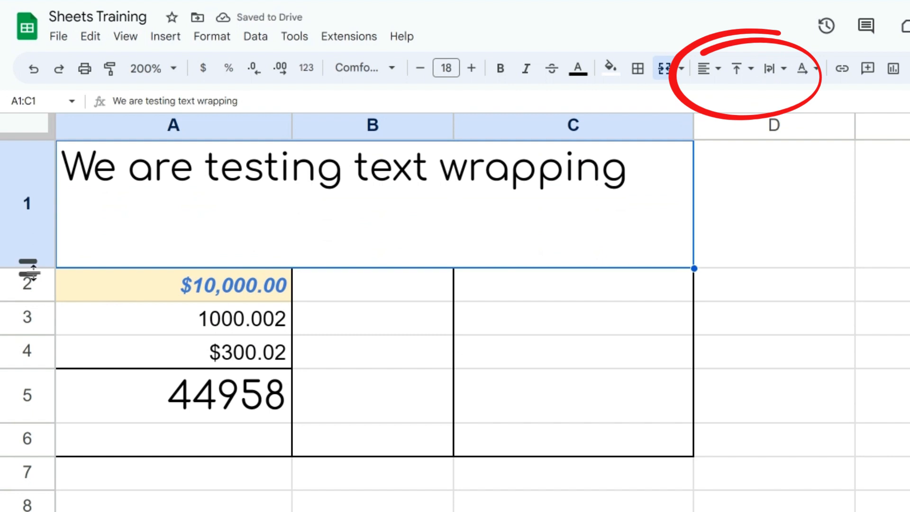
- Fit row 1's height to its contents and view the number formats available for cell A2
double_click(28, 268)
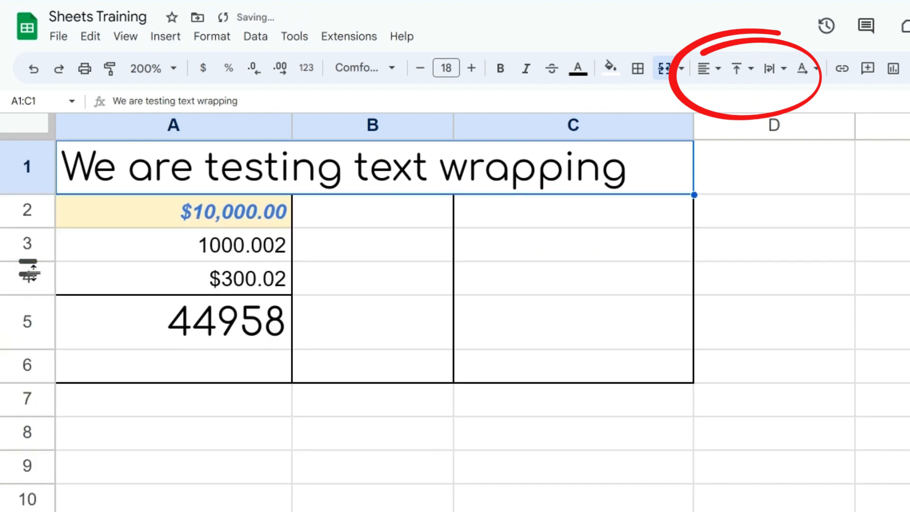
left_click(258, 223)
left_click(306, 68)
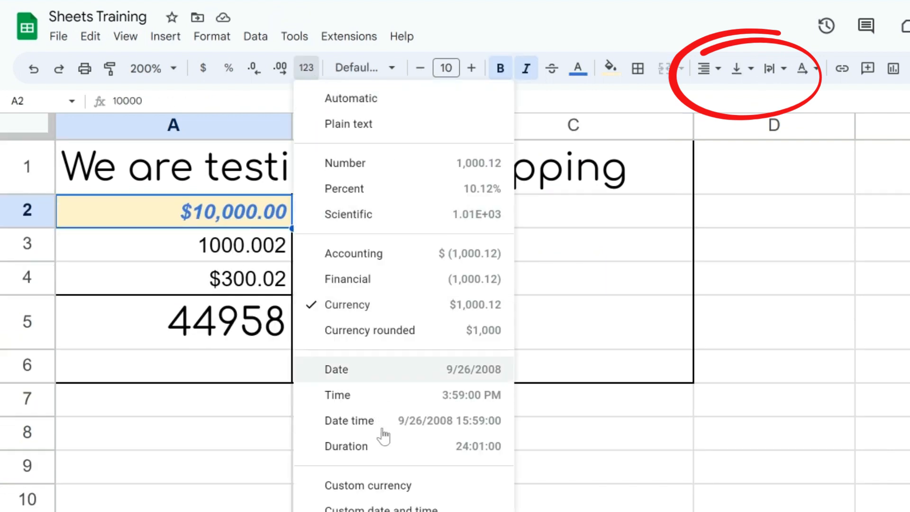
left_click(648, 259)
- Increase the decimal places shown in cell A3 and decrease them back to three decimals
left_click(247, 250)
left_click(282, 69)
left_click(282, 69)
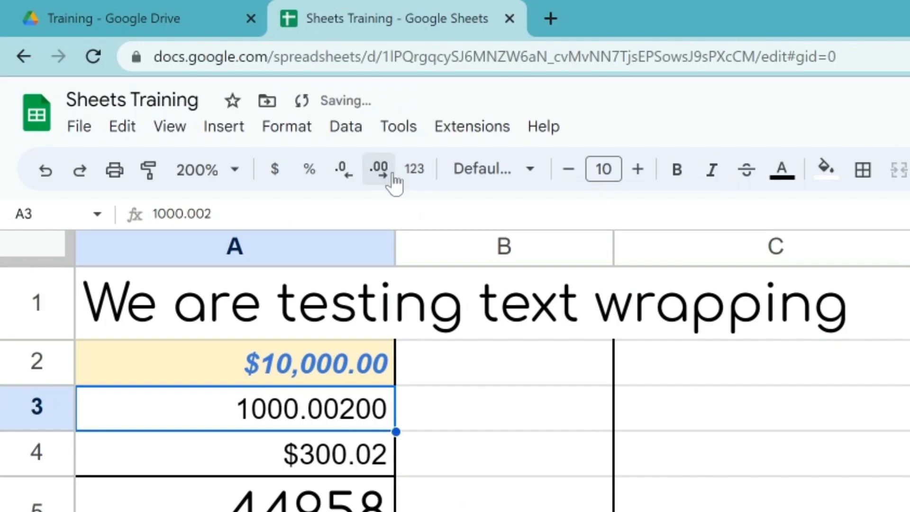
left_click(282, 69)
left_click(282, 69)
left_click(252, 72)
left_click(342, 179)
left_click(342, 179)
left_click(342, 179)
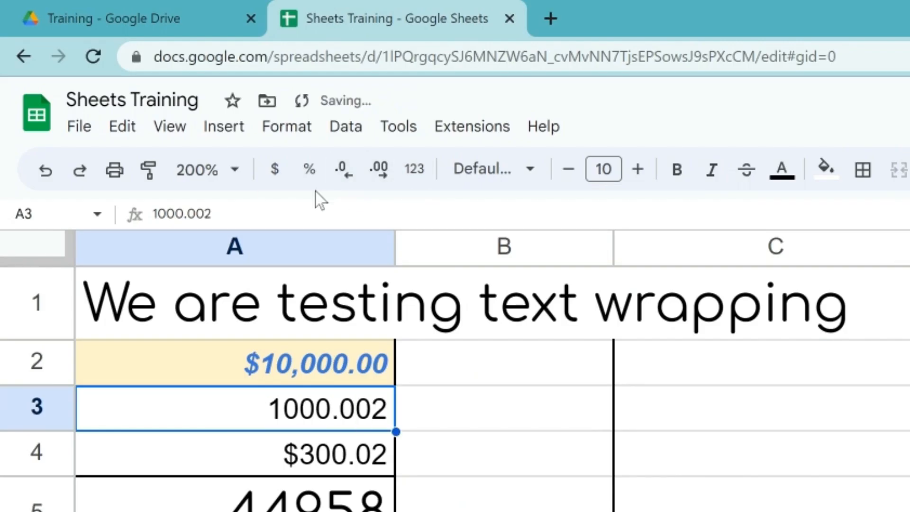
- Try the percent format on cell A3 and finish with the currency format
left_click(315, 185)
left_click(284, 179)
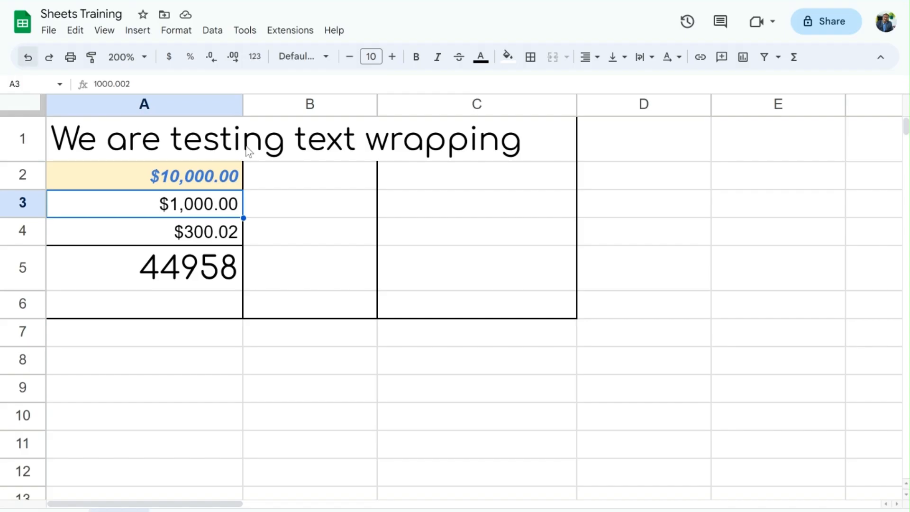
- Tilt the text of the merged A1:C1 cell upward and make row 1 tall enough to show it
left_click(403, 320)
left_click(679, 58)
left_click(698, 88)
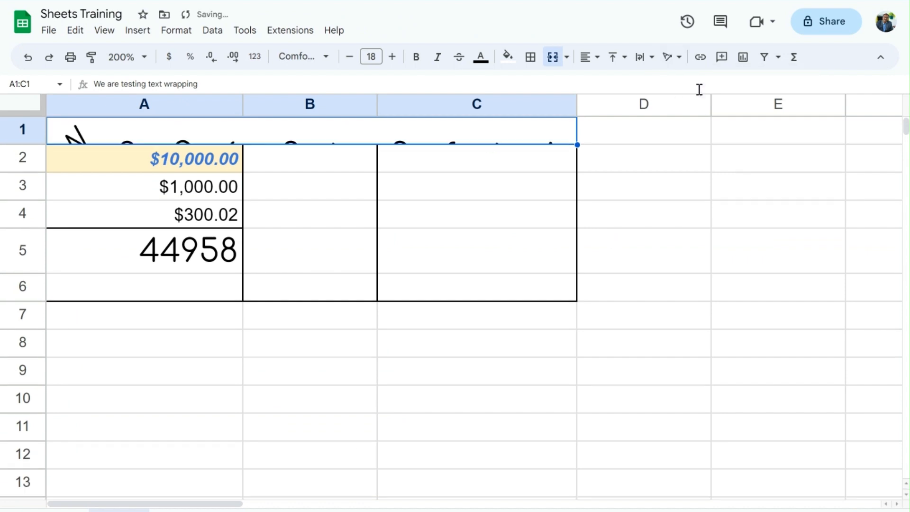
left_click_drag(26, 145, 25, 297)
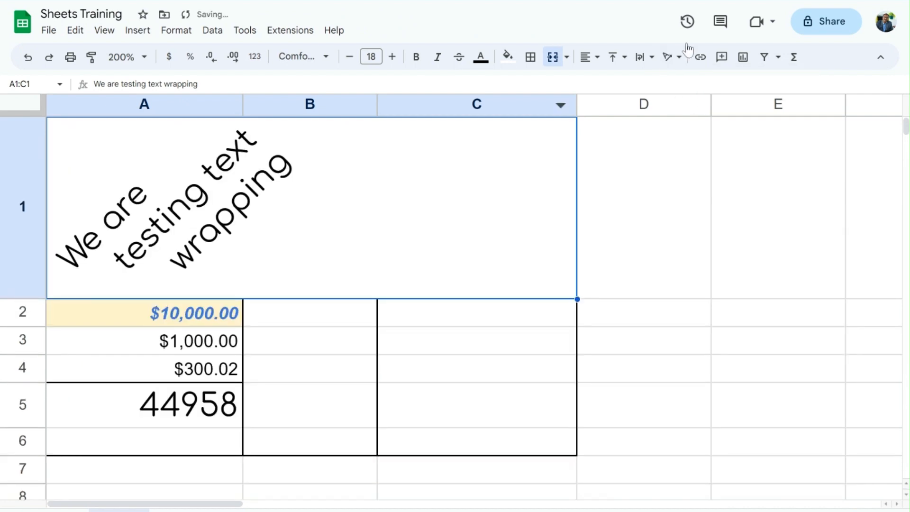
- Try tilting the A1:C1 text downward, and stack its letters vertically
left_click(680, 58)
left_click(719, 89)
left_click(681, 58)
left_click(735, 89)
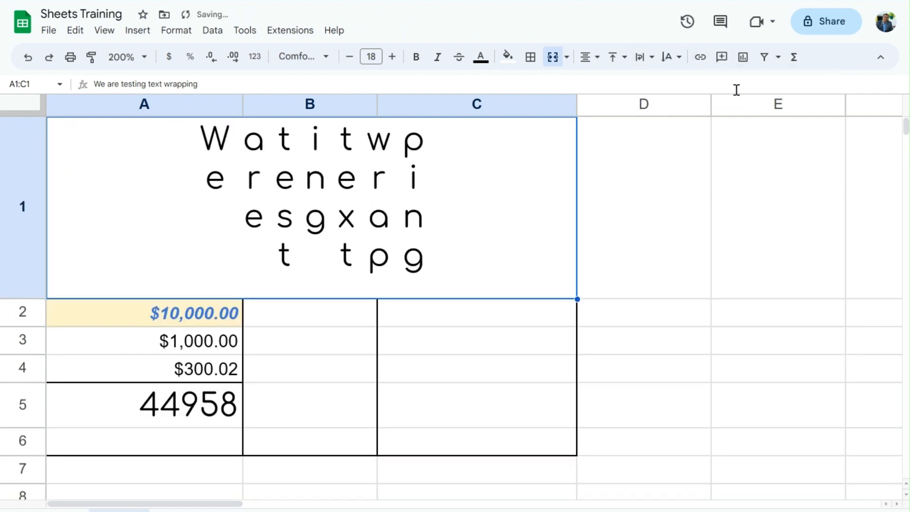
- Rotate the text of the merged A1:C1 cell fully upward and then fully downward
left_click(681, 58)
left_click(756, 90)
left_click(673, 57)
left_click(775, 85)
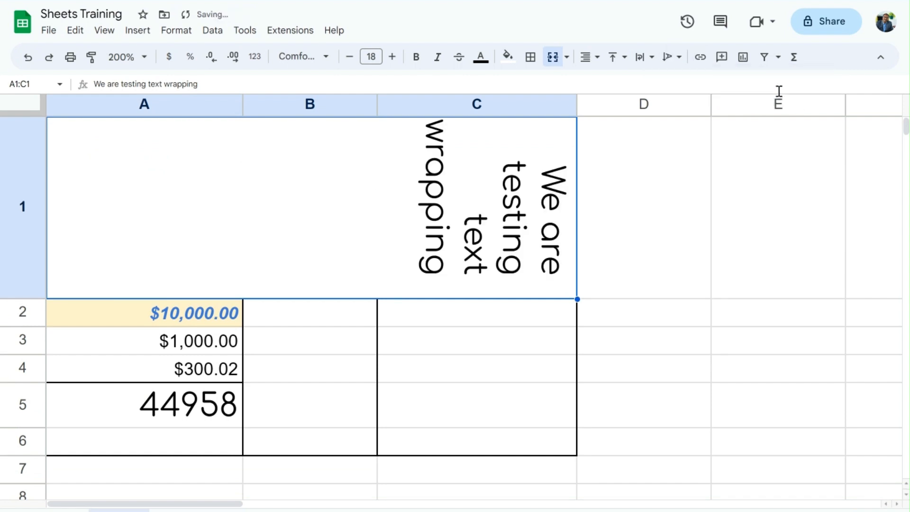
- Rotate the A1:C1 text to custom angles of -15° and 45°, finishing with the rotation reset to none
left_click(673, 58)
left_click(826, 90)
left_click(815, 213)
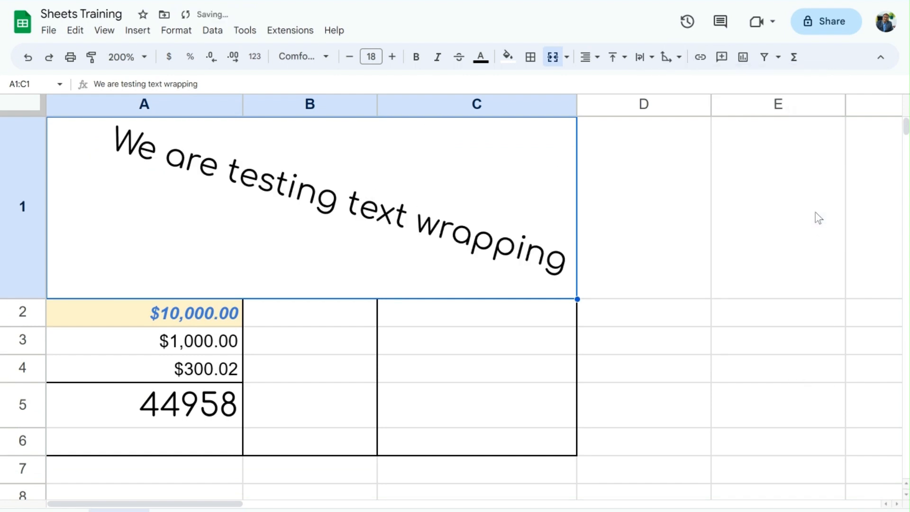
left_click(673, 58)
left_click(824, 84)
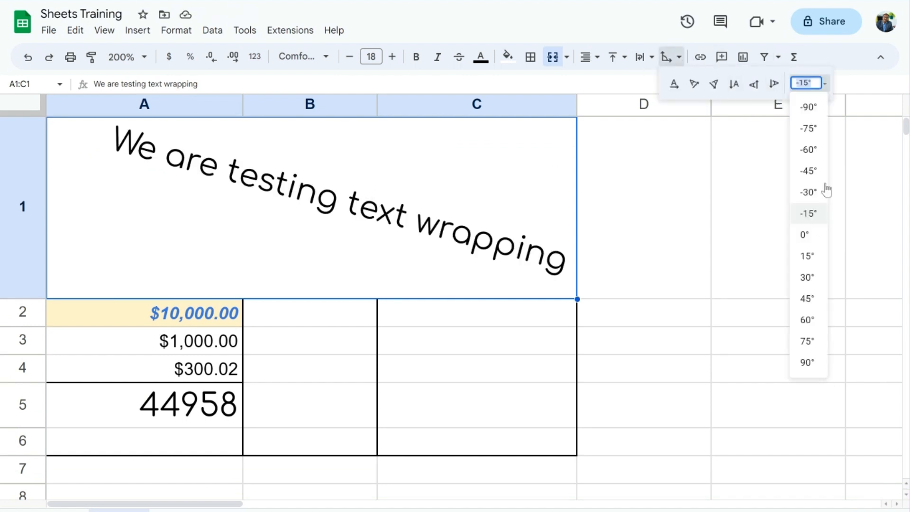
left_click(818, 300)
left_click(673, 57)
left_click(677, 84)
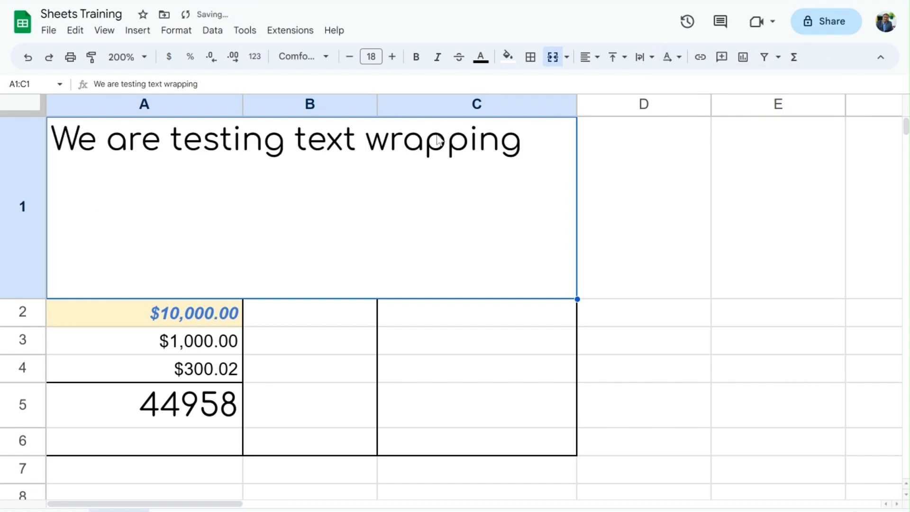
- Align the A1:C1 text vertically to the middle and fit row 1's height to its contents
left_click(618, 57)
left_click(640, 83)
double_click(26, 299)
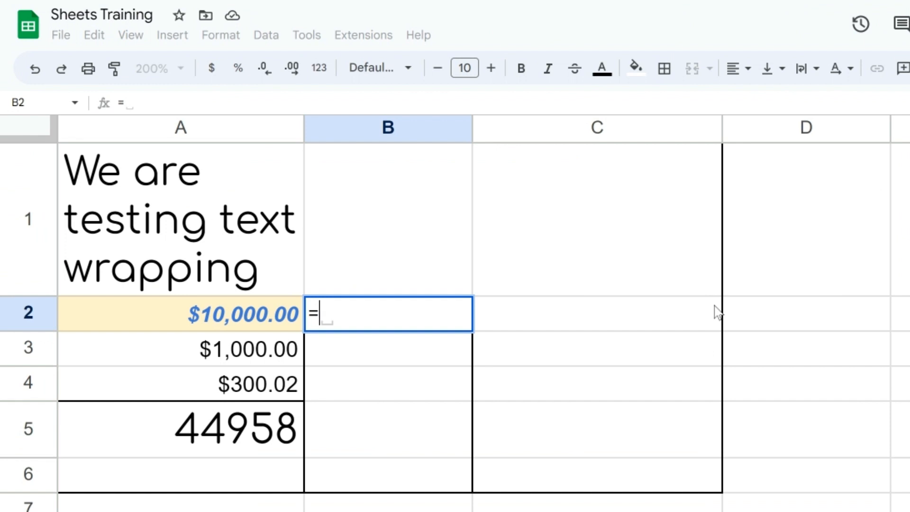
- Enter the addition formula =22+25 in cell B2
type("22")
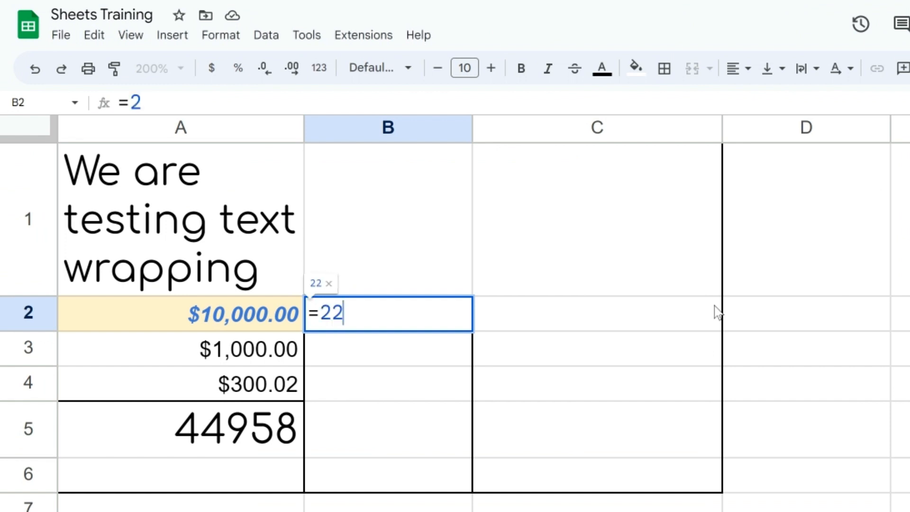
type("+")
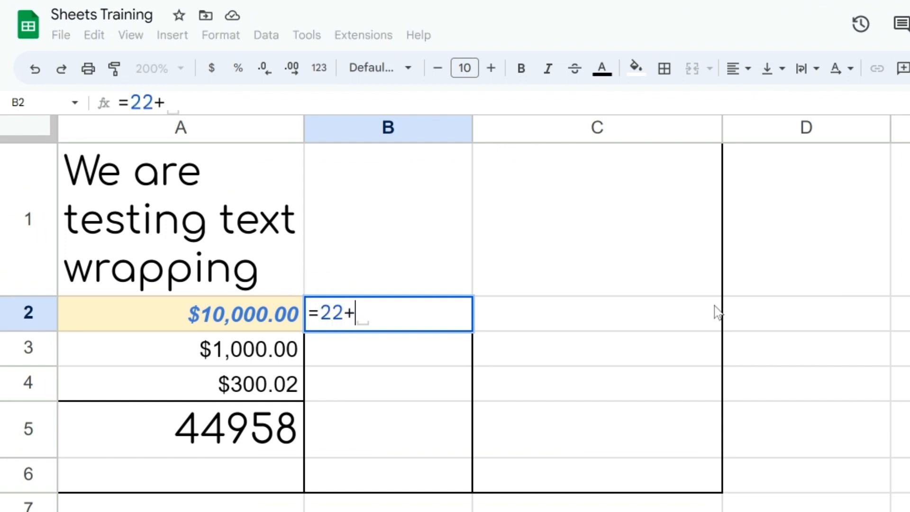
type("25")
key("Return")
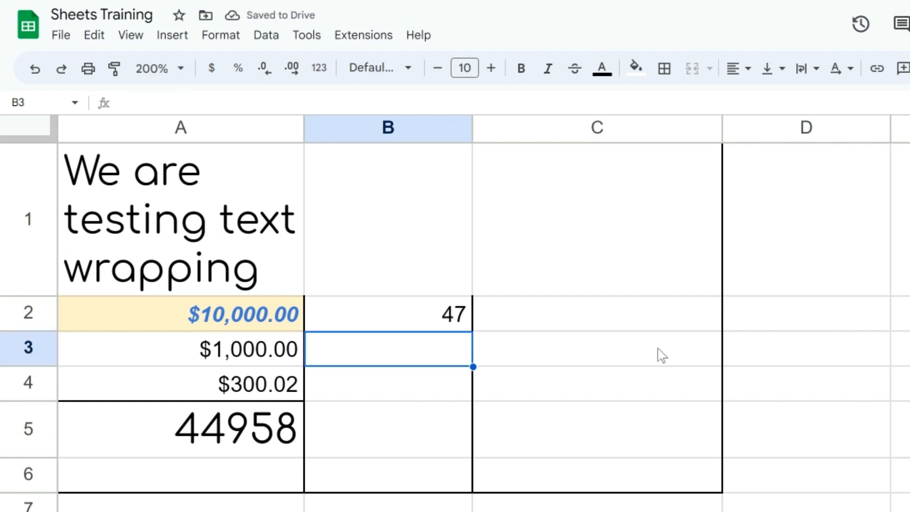
- Enter the division formula =3333/4444 in cell B3
type("=")
key("BackSpace")
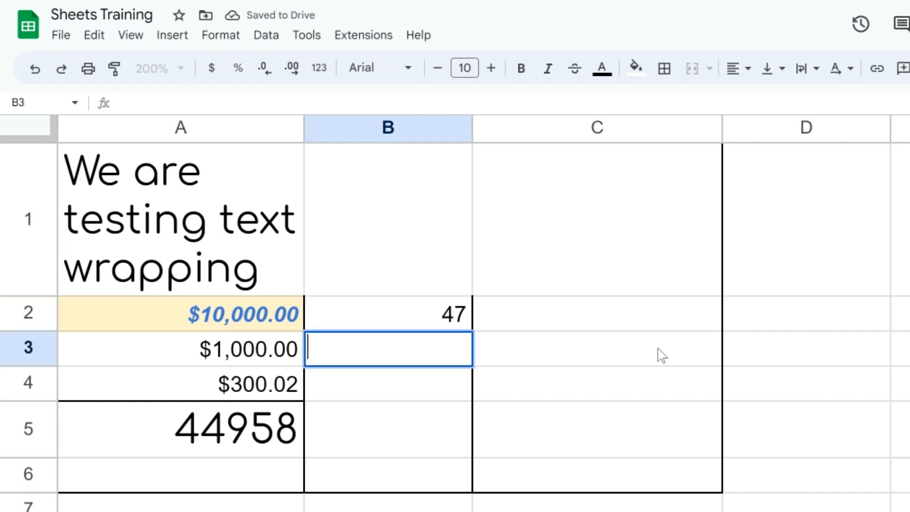
type("=")
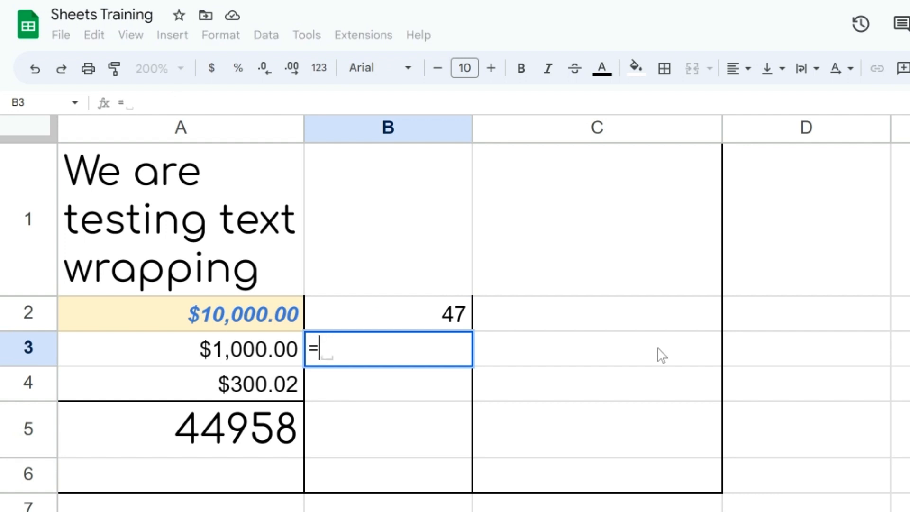
type("3333")
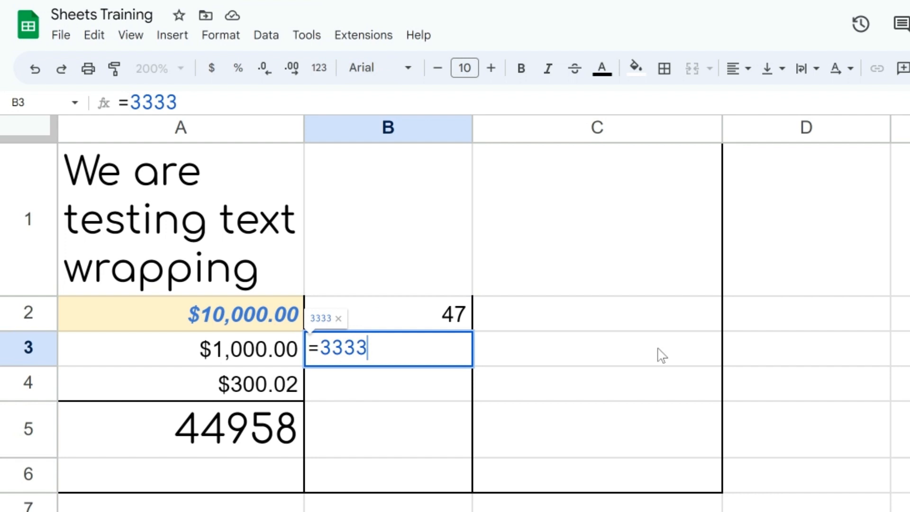
type("/4444")
key("Return")
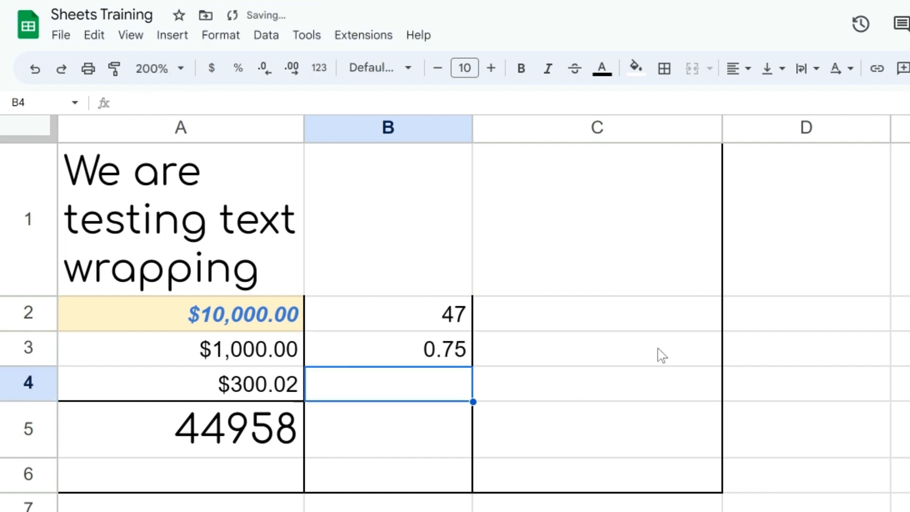
- Enter the multiplication formula =333*444 in cell B4
type("==")
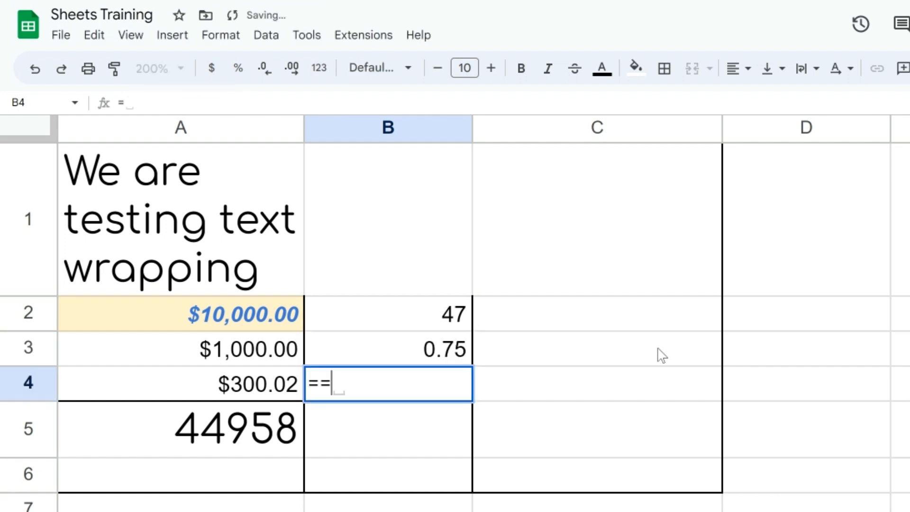
key("BackSpace")
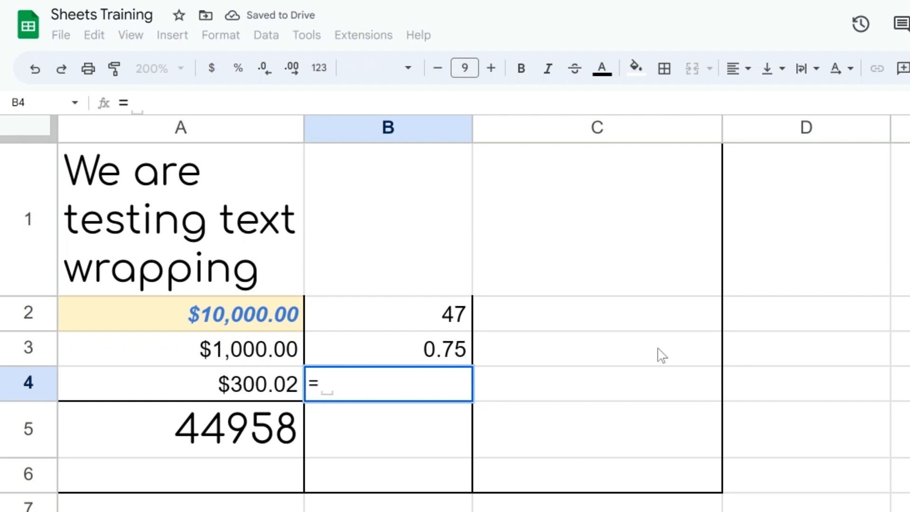
type("333*")
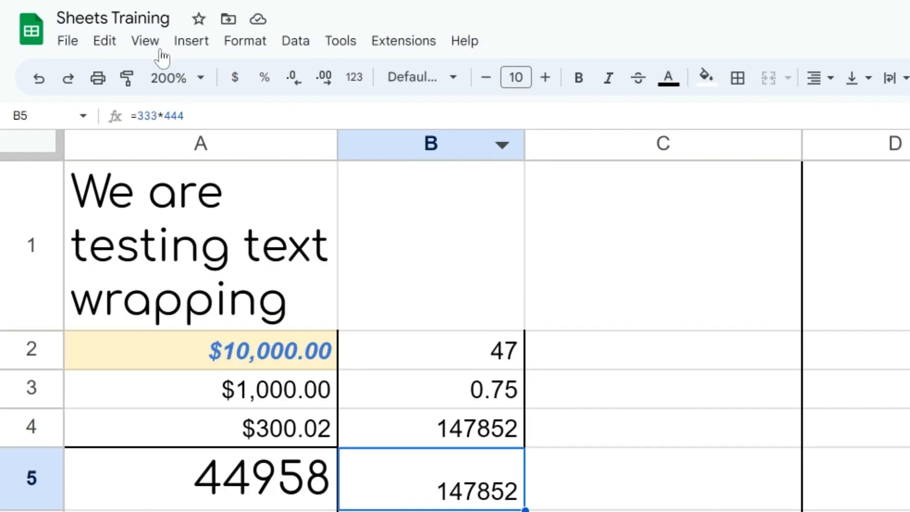
- Show the formulas in the sheet's cells instead of their results, and switch back to showing the results
left_click(131, 35)
mouse_move(159, 64)
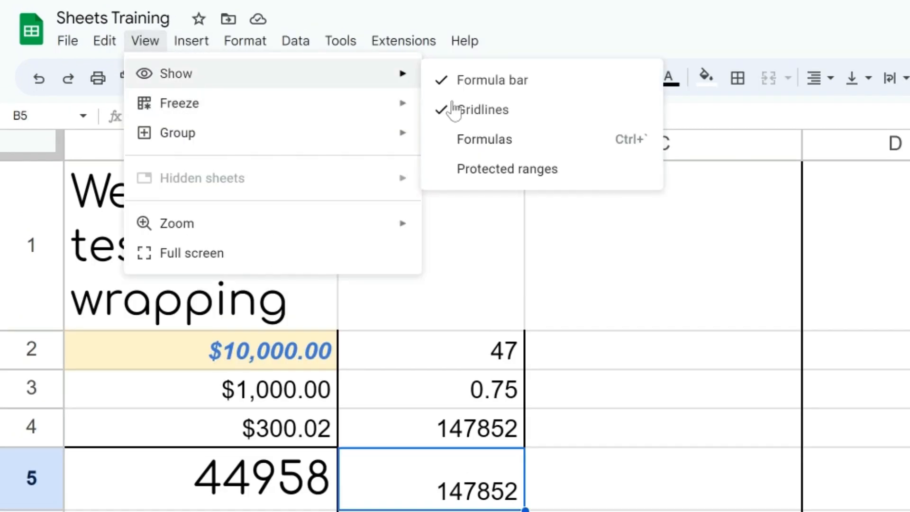
left_click(484, 139)
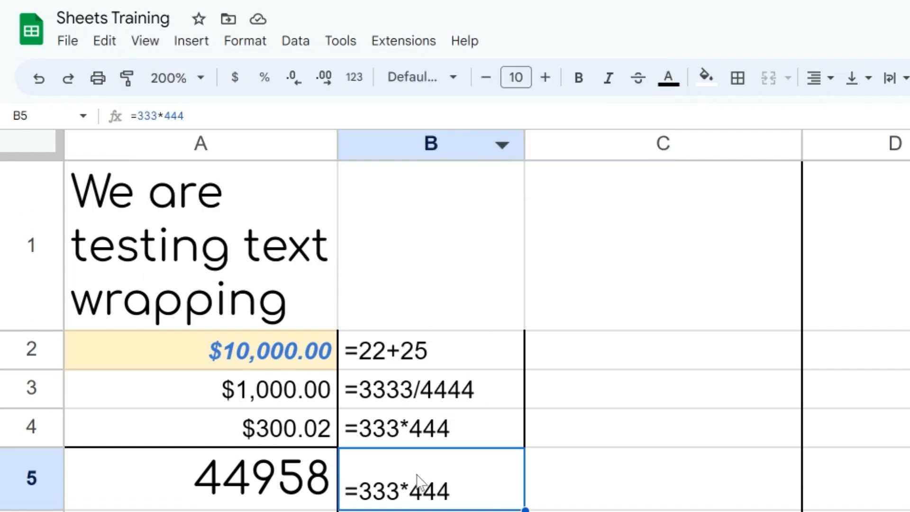
left_click(144, 40)
mouse_move(210, 94)
mouse_move(218, 73)
left_click(470, 140)
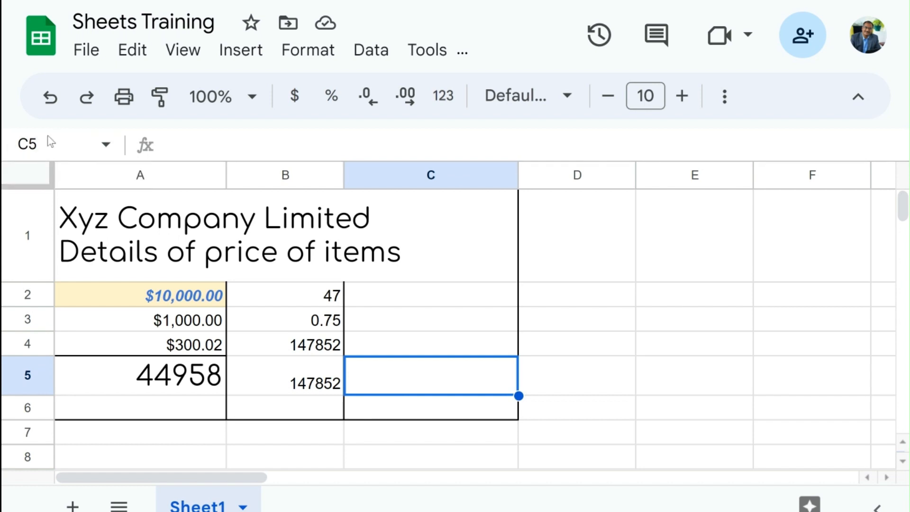
- Select cells C3, D3, B3, A4, the merged A1:C1 and the range B3:C6 to read their references in the Name Box
left_click(397, 329)
left_click(575, 327)
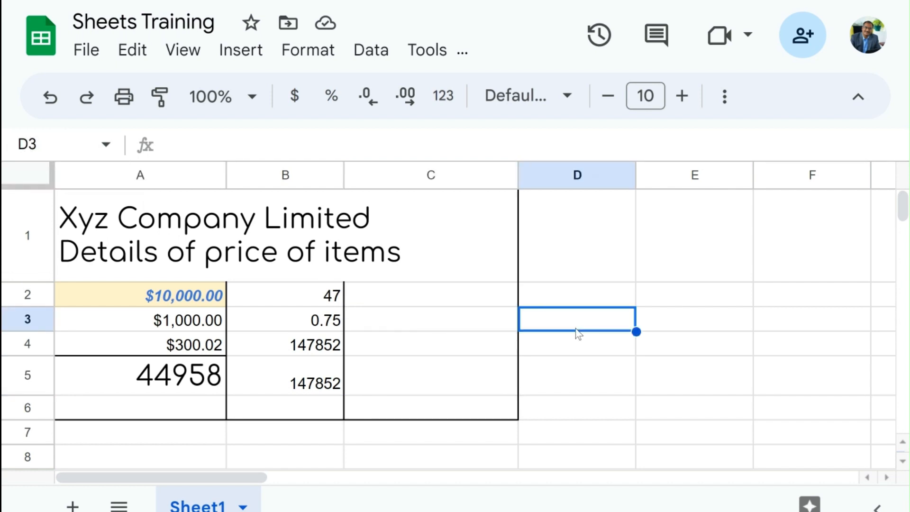
key("Left")
key("Left")
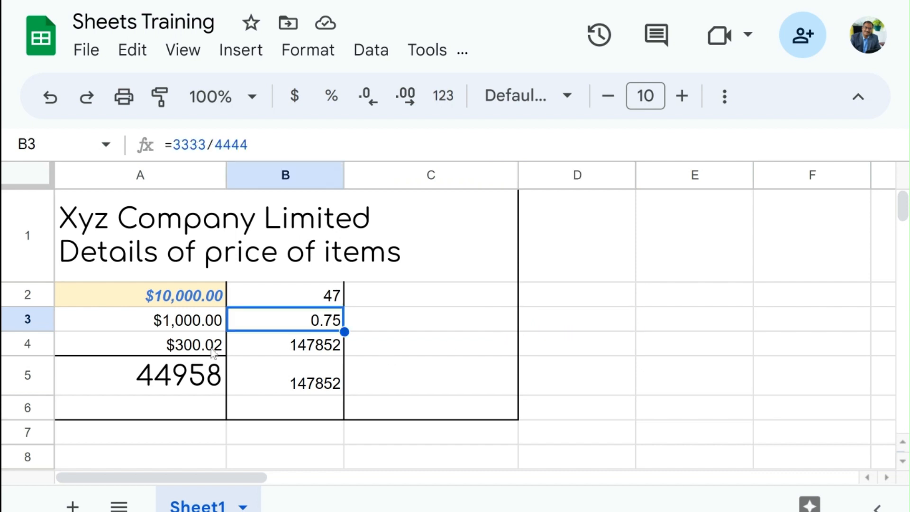
left_click(184, 348)
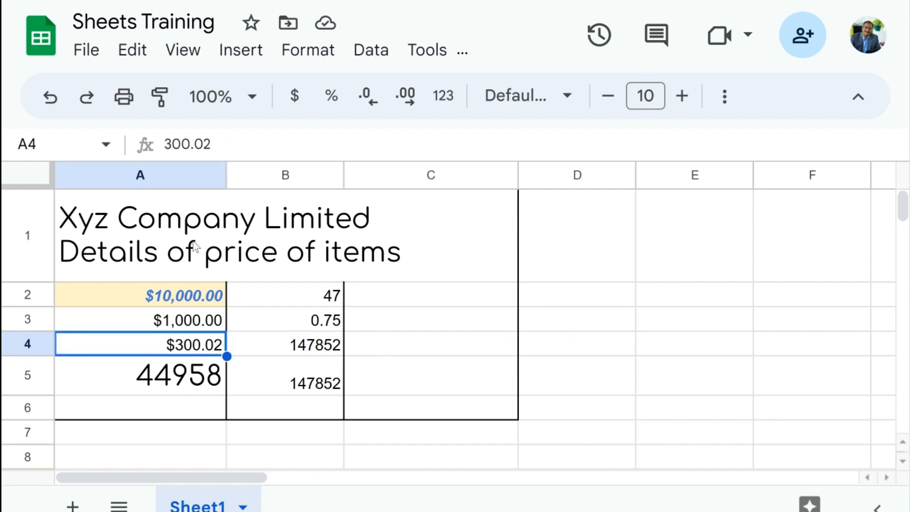
left_click(304, 244)
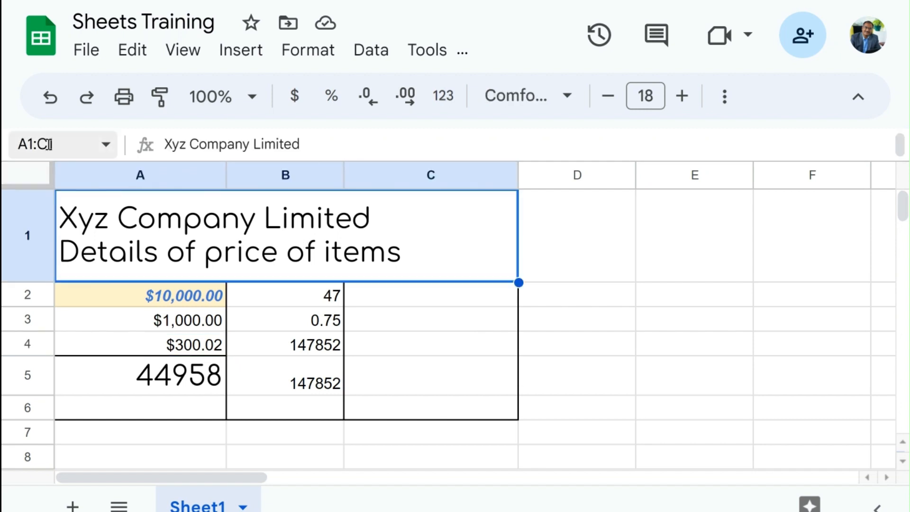
left_click(281, 314)
left_click_drag(281, 314, 474, 419)
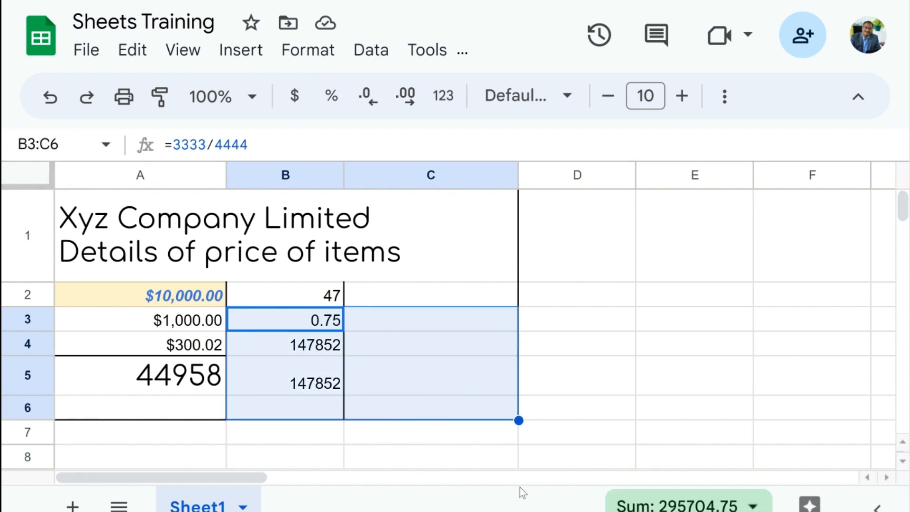
- Select cells C5, C3, D3, B3, A4, the merged title cell A1:C1 and the range B3:C6 to check their references in the Name Box
left_click(479, 386)
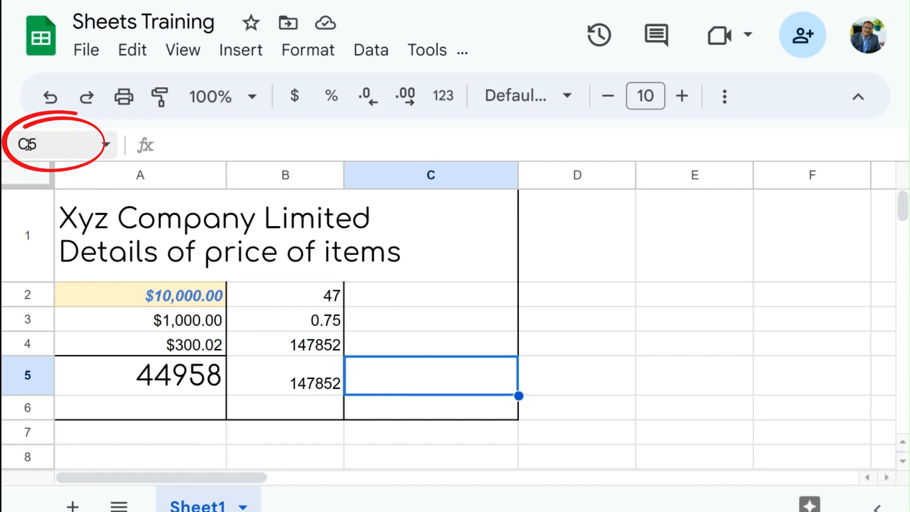
left_click(398, 329)
left_click(577, 327)
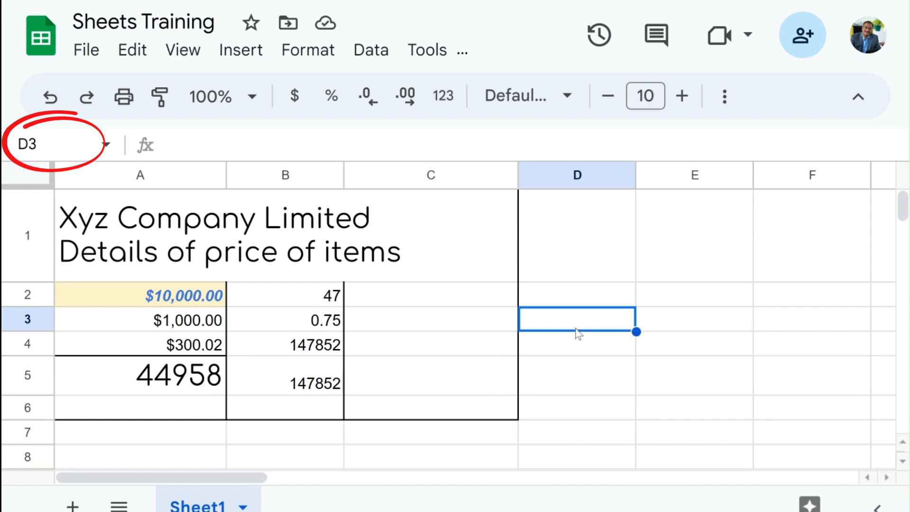
key("Left")
key("Left")
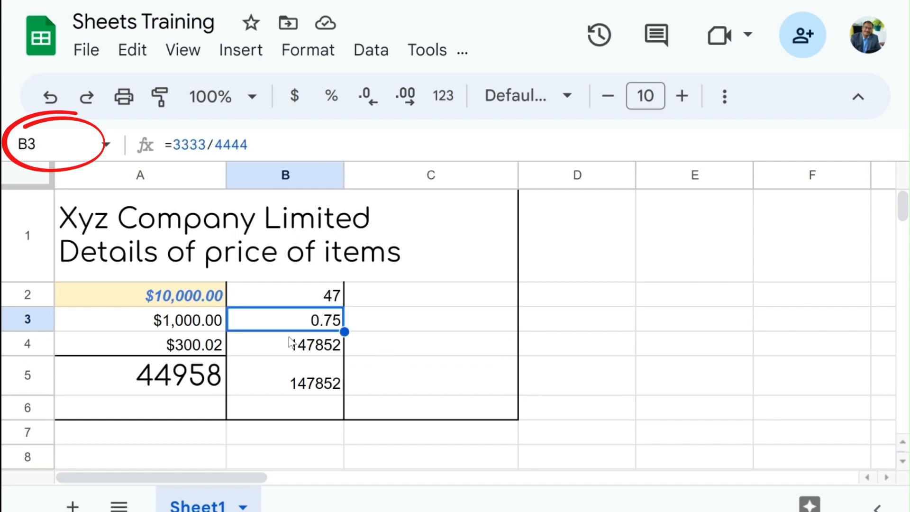
left_click(184, 347)
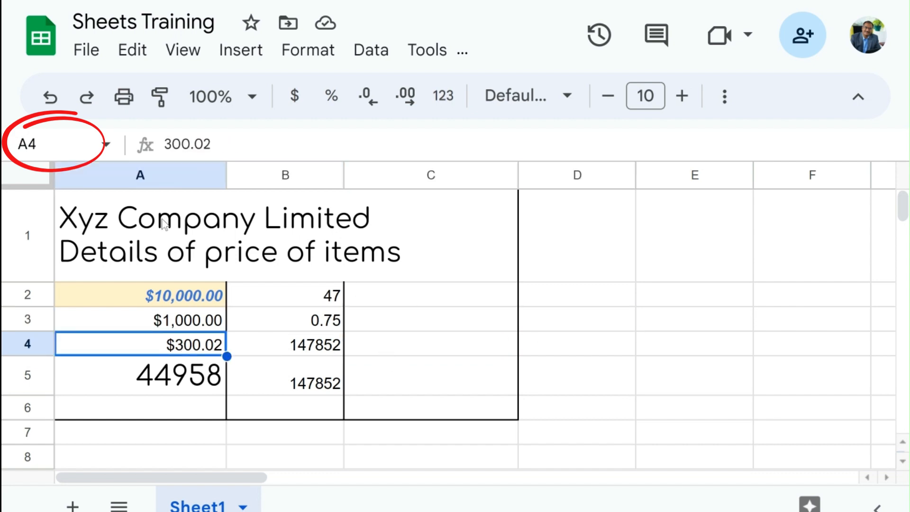
left_click(303, 244)
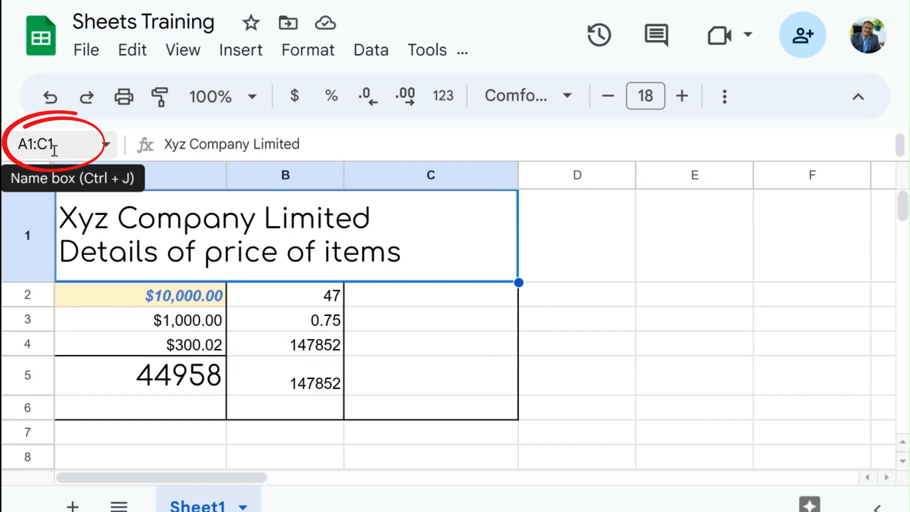
left_click_drag(284, 321, 474, 419)
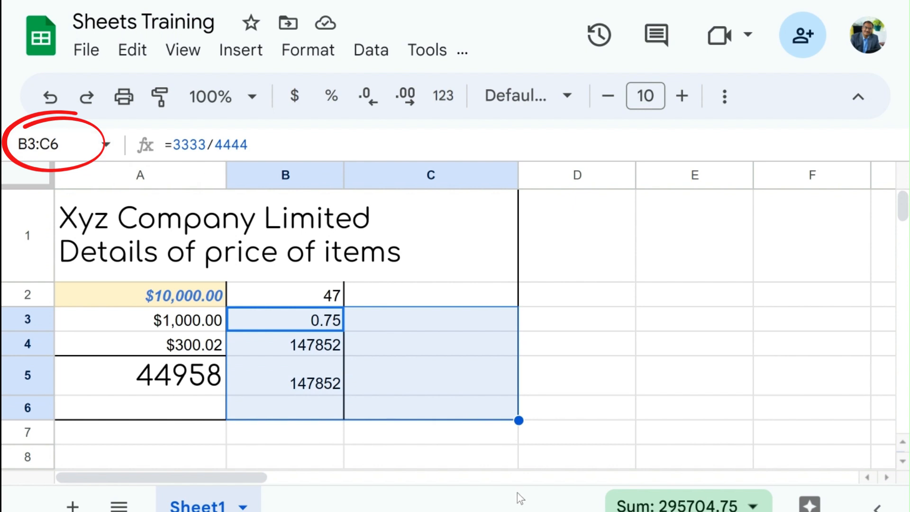
- Enter the cell reference formula =B3 in cell D3
left_click(561, 330)
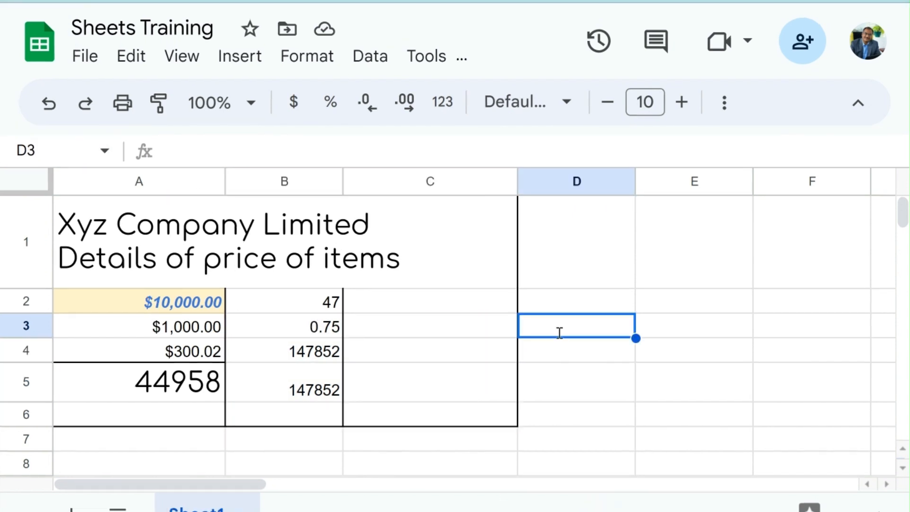
type("=")
left_click(310, 330)
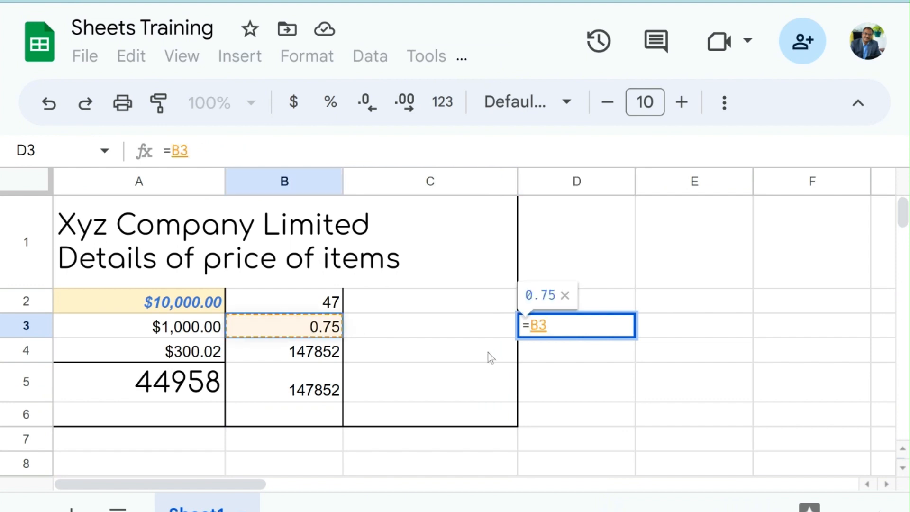
key("Return")
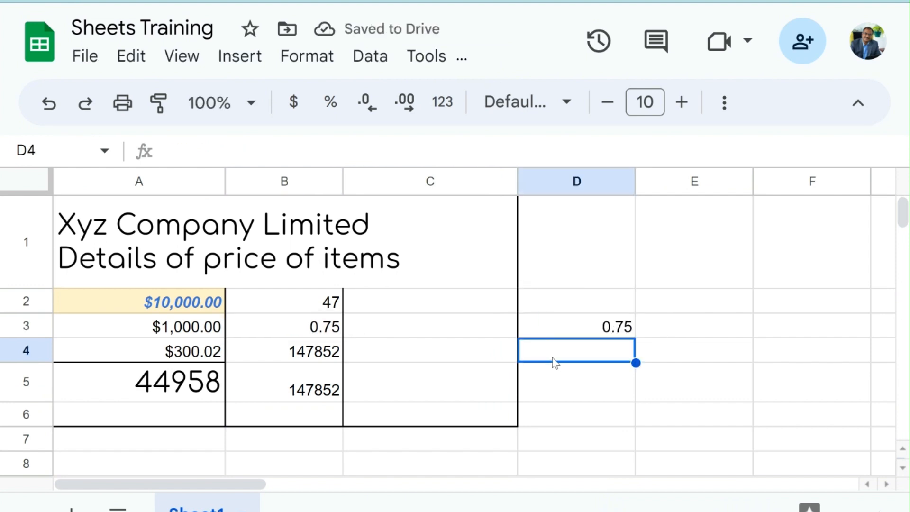
- Enter the formula =A3*B3 in cell D4 to multiply the two referenced cells
type("=")
left_click(211, 331)
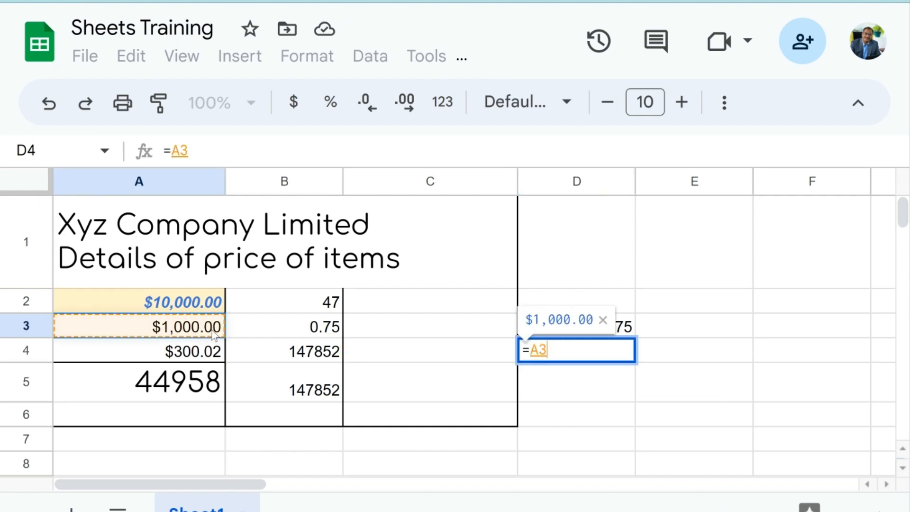
type("*")
left_click(273, 336)
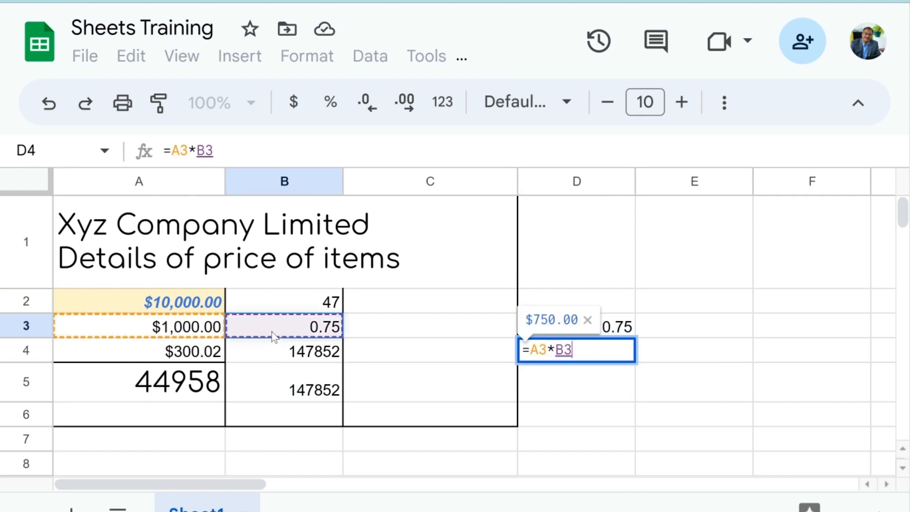
key("Return")
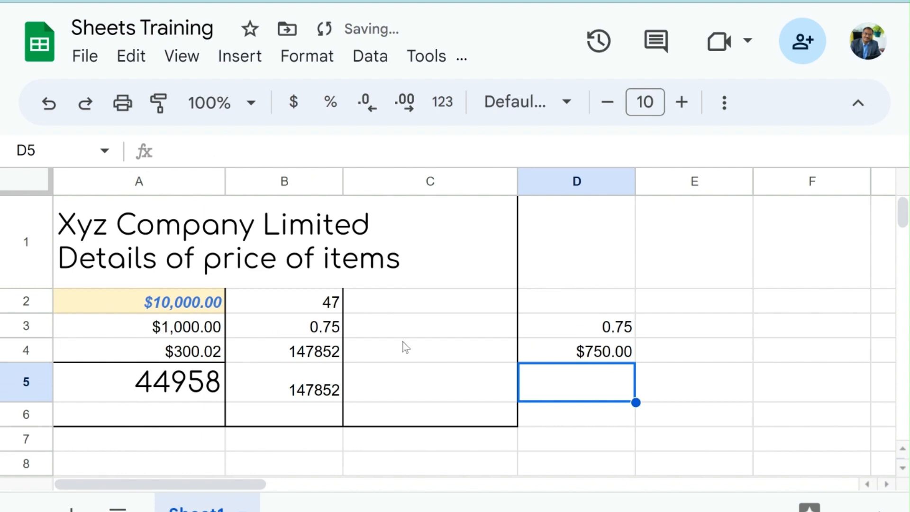
- Replace the amount in cell A3 with 200 to test the formula that references it
left_click(199, 333)
type("200")
key("Return")
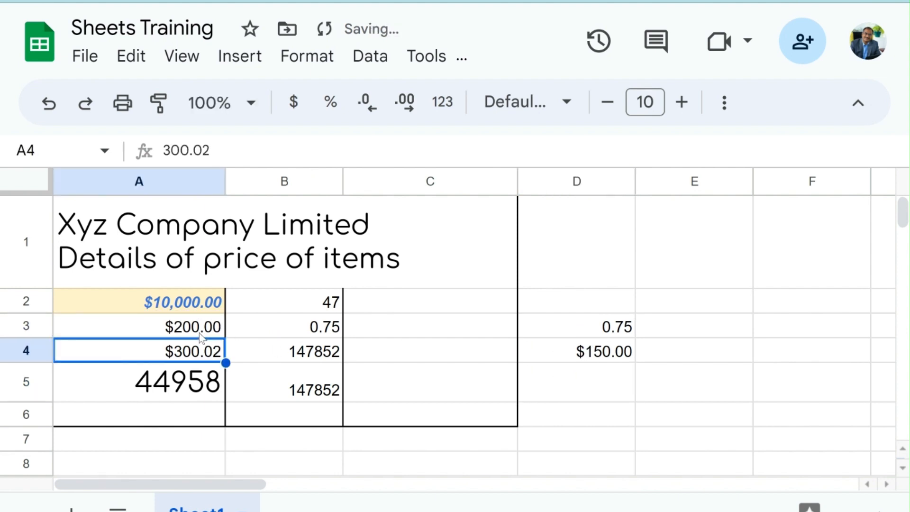
- Set the amount in cell A3 to 2000
left_click(175, 327)
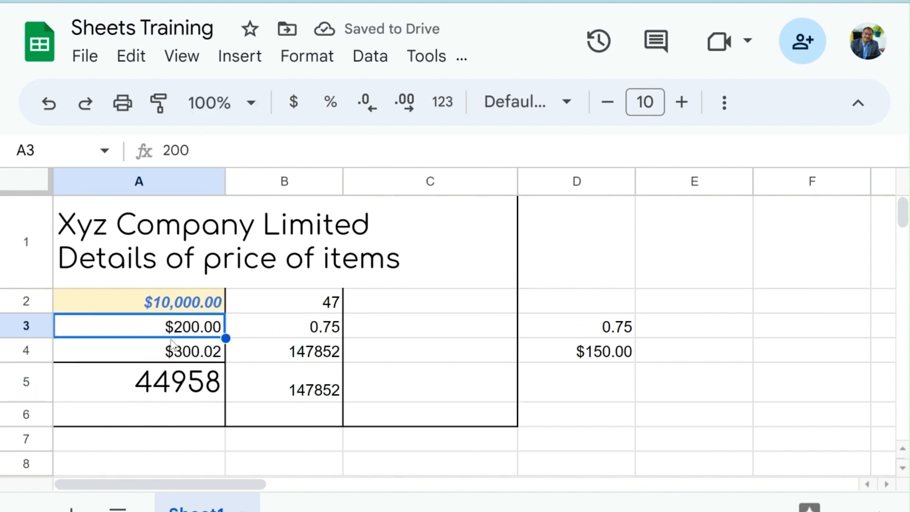
type("2000")
key("Return")
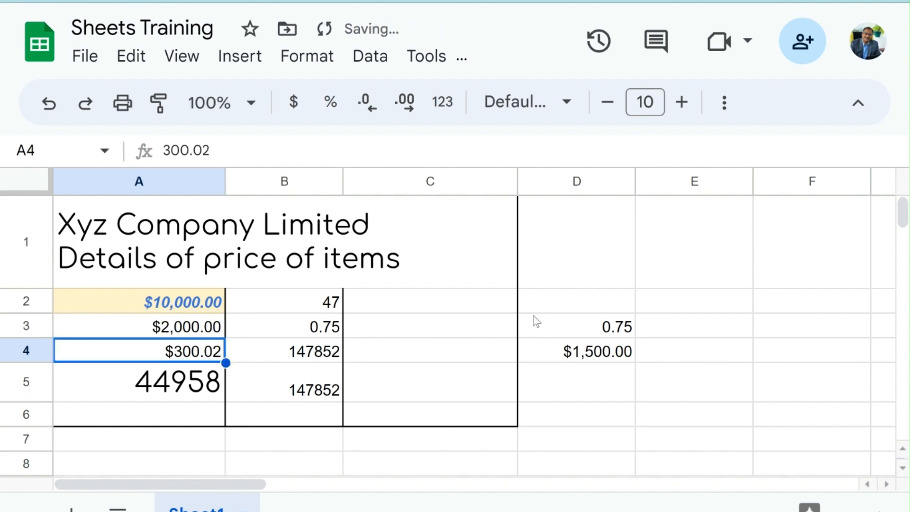
- Display the sheet's formulas in place of their results to check the cell references, and return to displaying the results
left_click(182, 56)
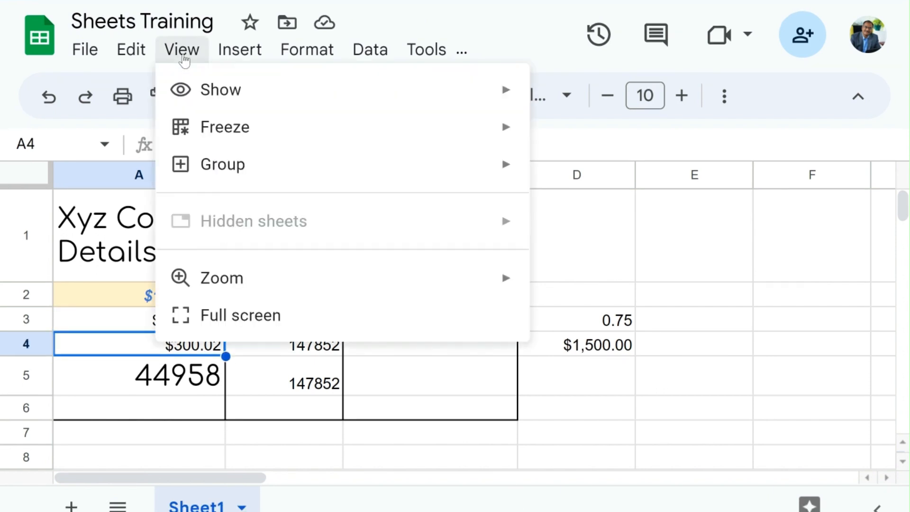
mouse_move(300, 98)
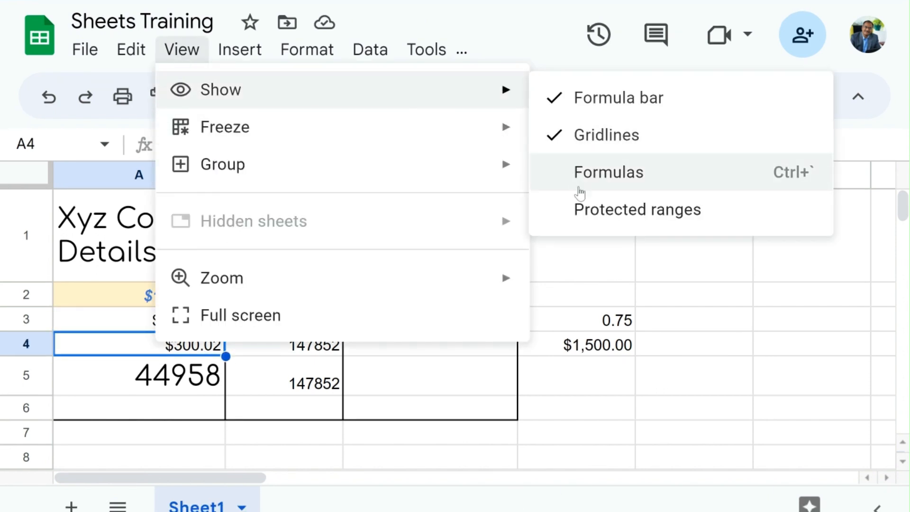
left_click(575, 186)
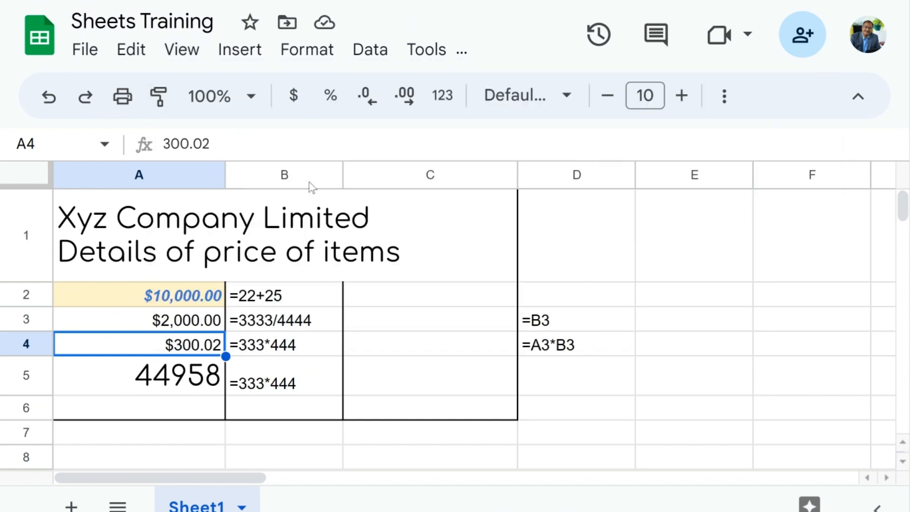
left_click(191, 65)
mouse_move(267, 105)
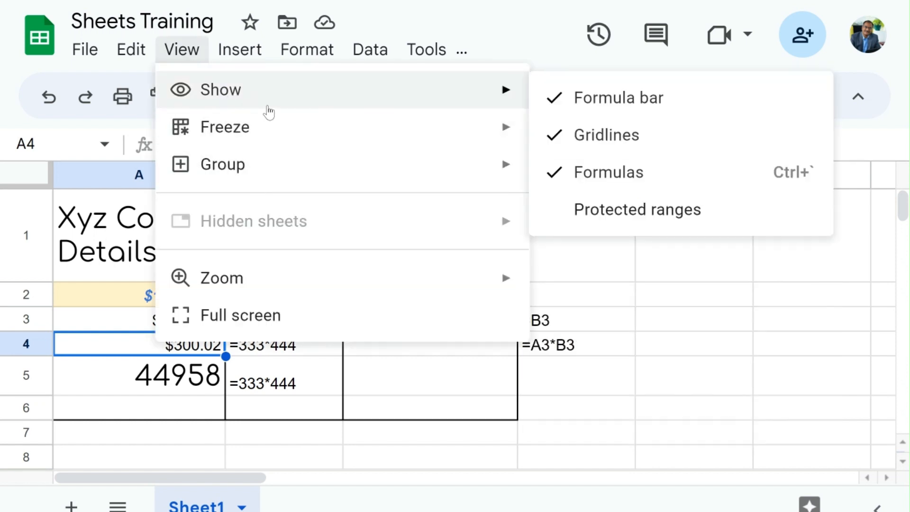
left_click(575, 173)
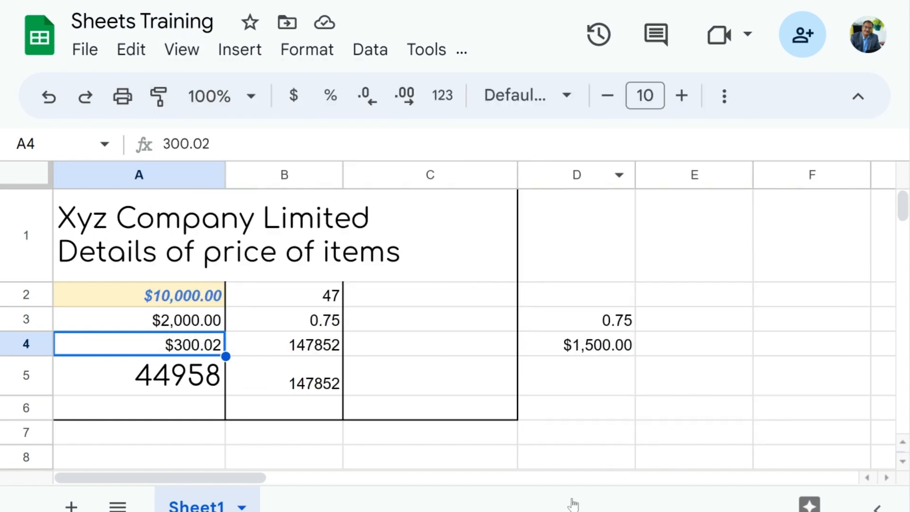